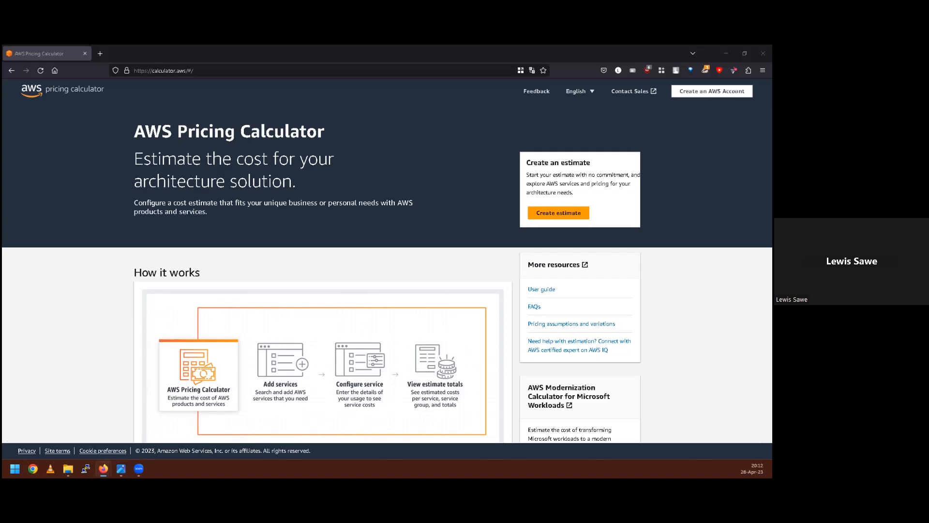
Examine the cloudForce.drawio.png architecture diagram at full window size, and return to the AWS Pricing Calculator
key(alt+Tab)
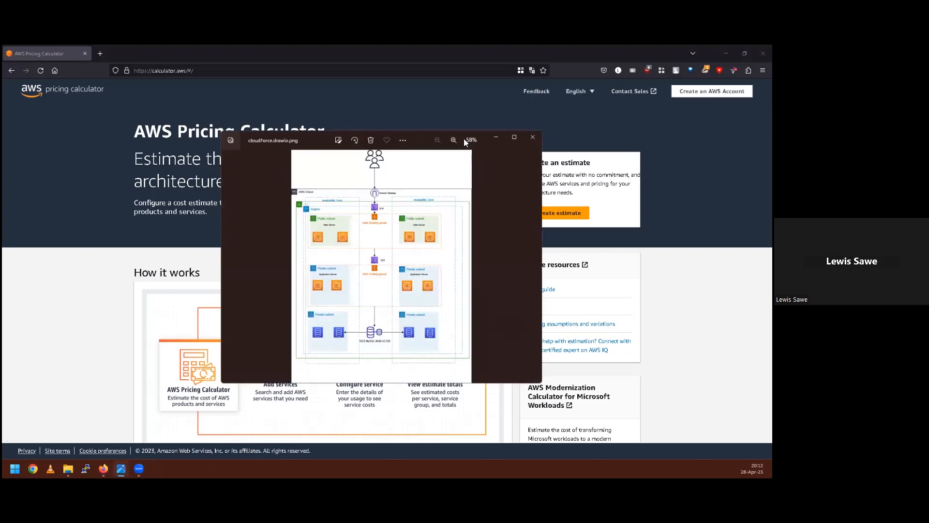
mouse_move(515, 137)
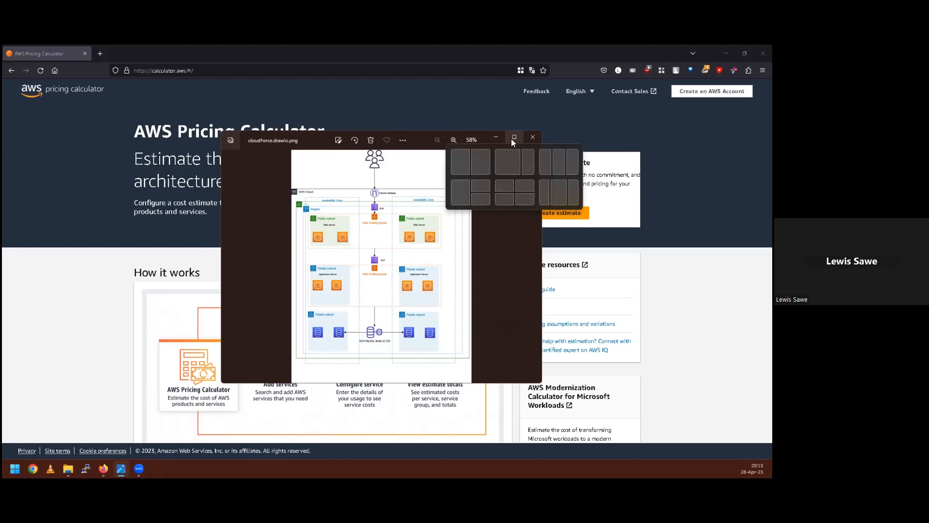
click(515, 138)
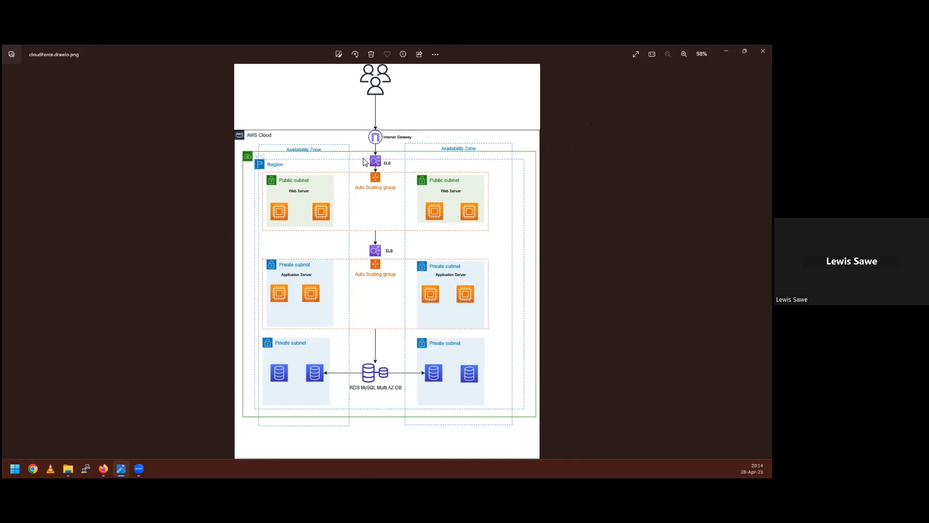
key(alt+Tab)
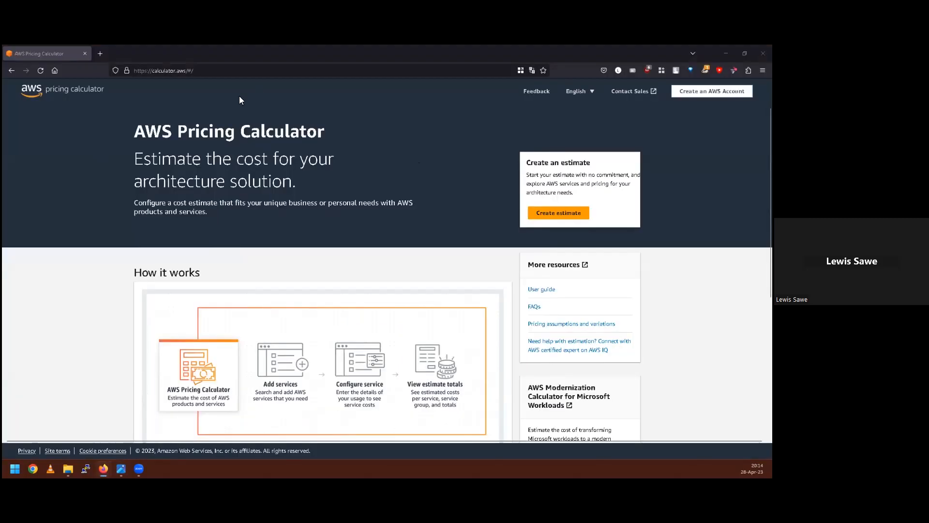
Create a new cost estimate from the AWS Pricing Calculator home page
drag(225, 132, 96, 45)
click(163, 70)
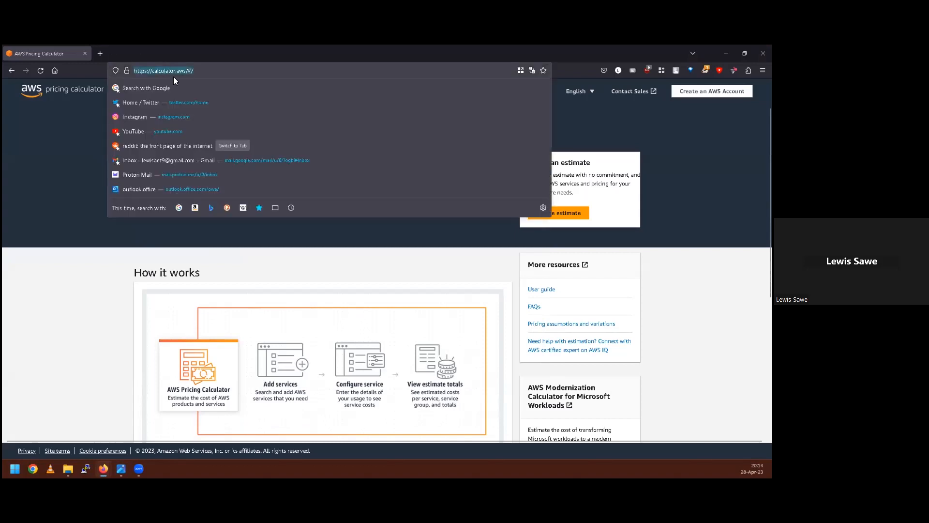
click(71, 140)
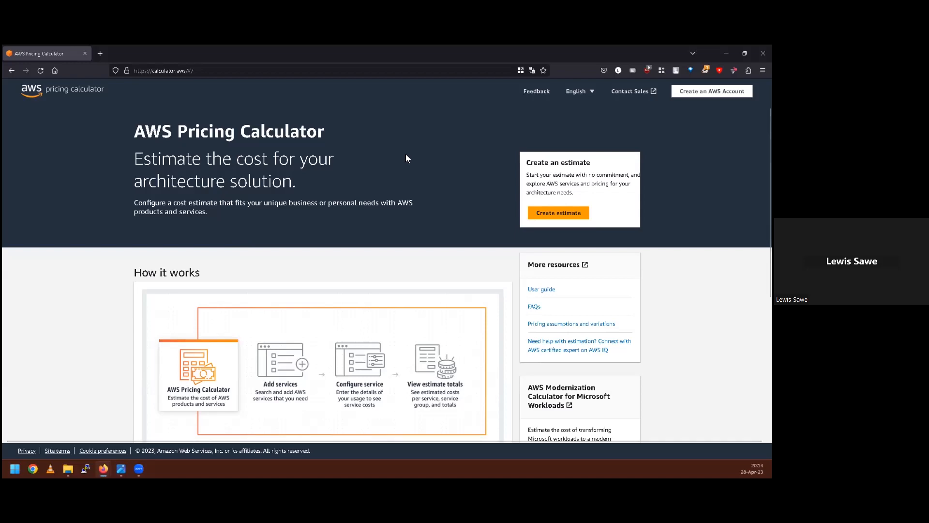
scroll(393, 259, down, 1)
scroll(396, 262, down, 2)
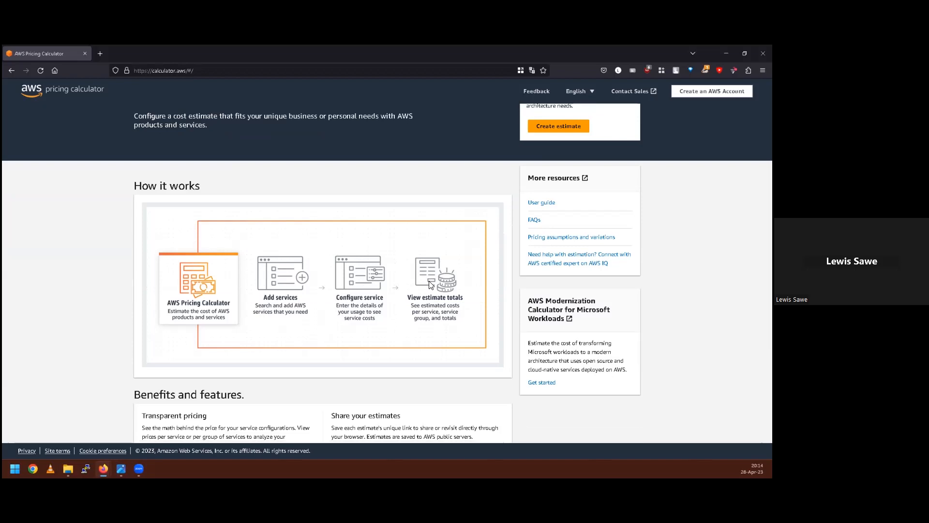
scroll(509, 255, up, 2)
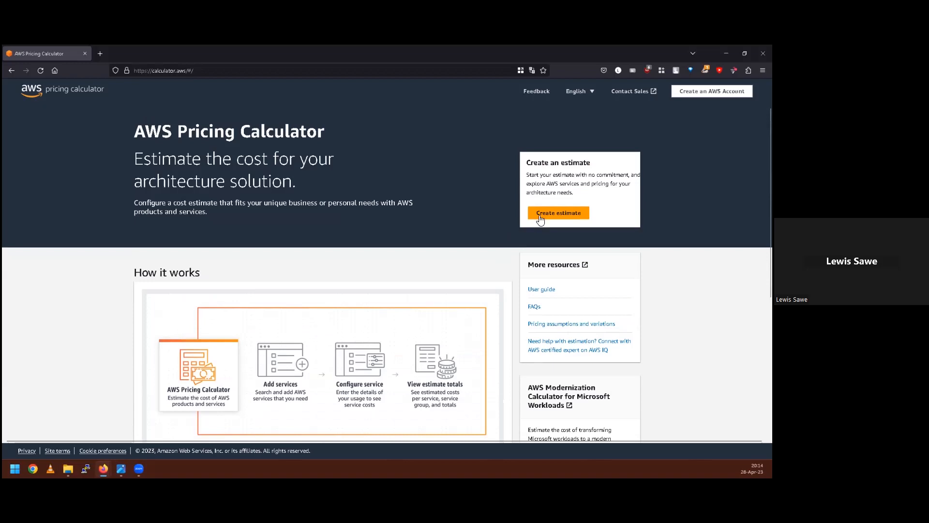
click(541, 218)
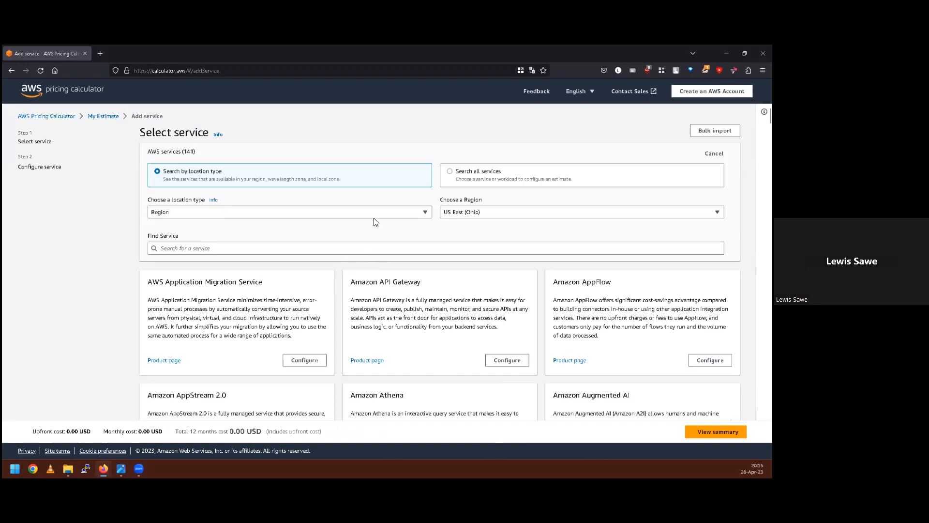
Review the available location types and regions, keeping Region and US East (Ohio) as the choices
click(184, 214)
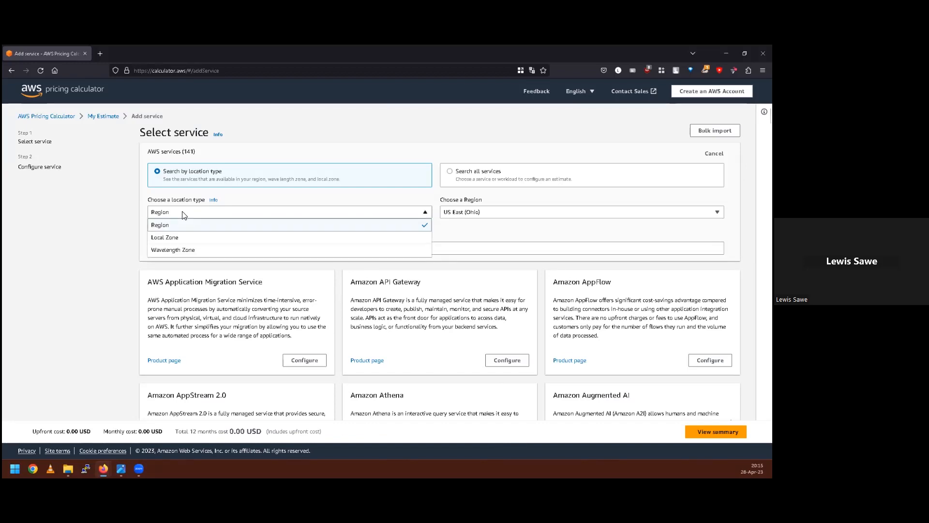
click(184, 215)
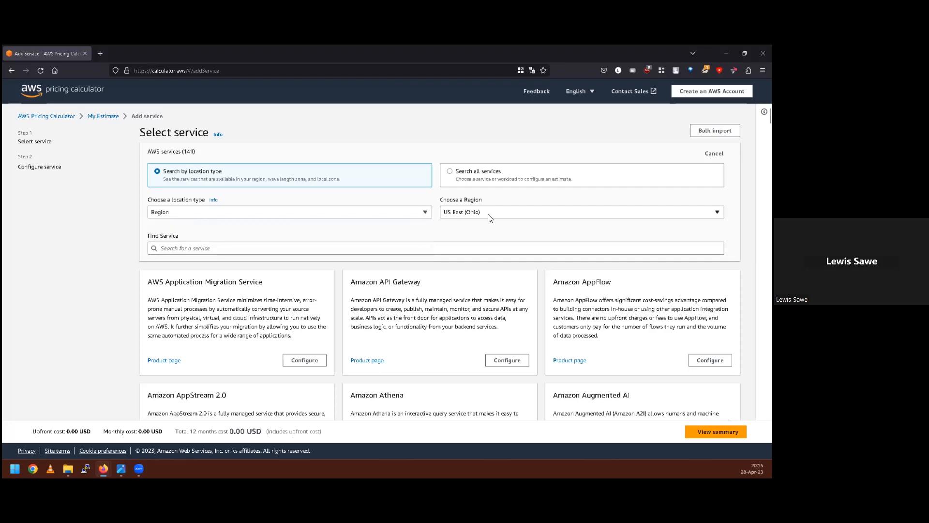
click(488, 216)
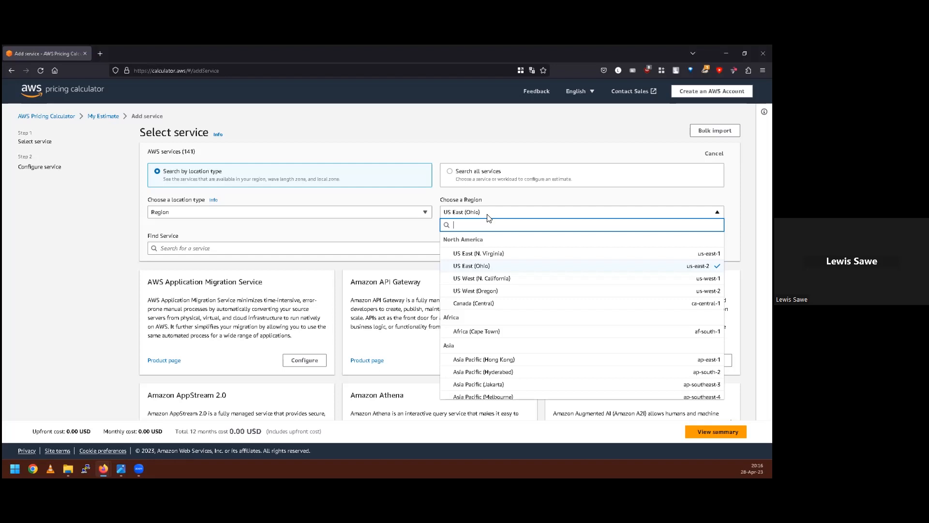
click(488, 216)
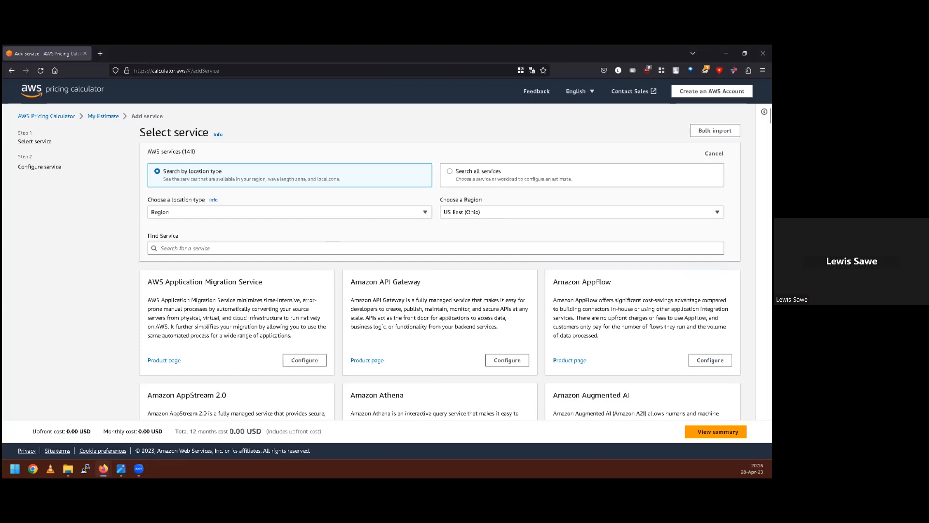
Search the services for ec2 and open the configuration of Amazon EC2
key(alt+Tab)
click(220, 247)
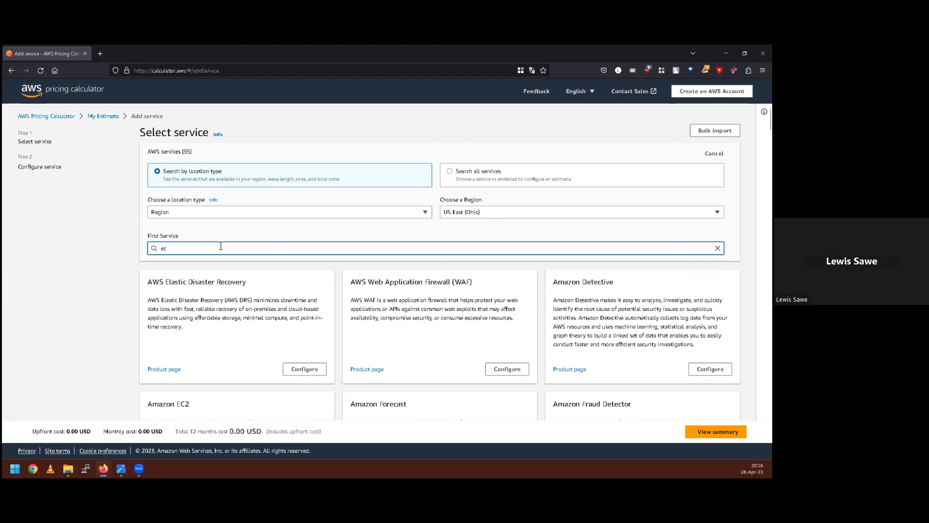
text(2)
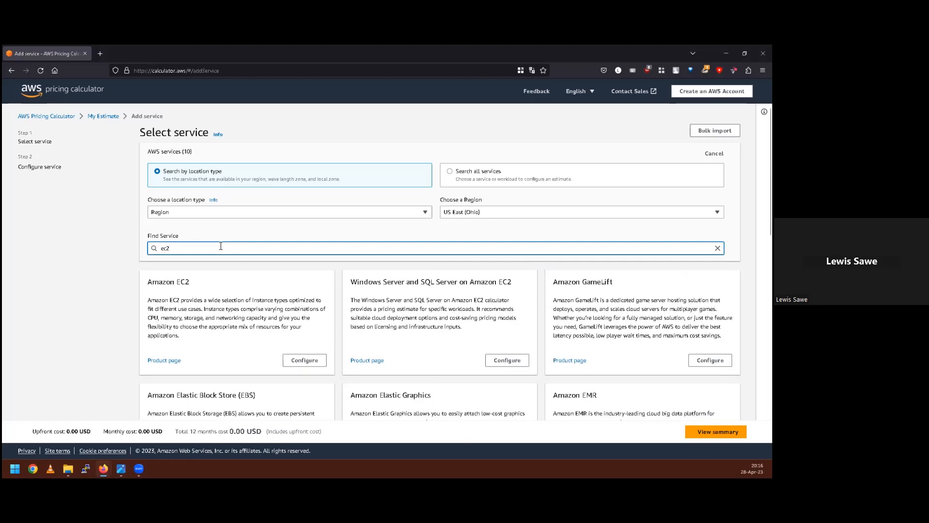
click(305, 360)
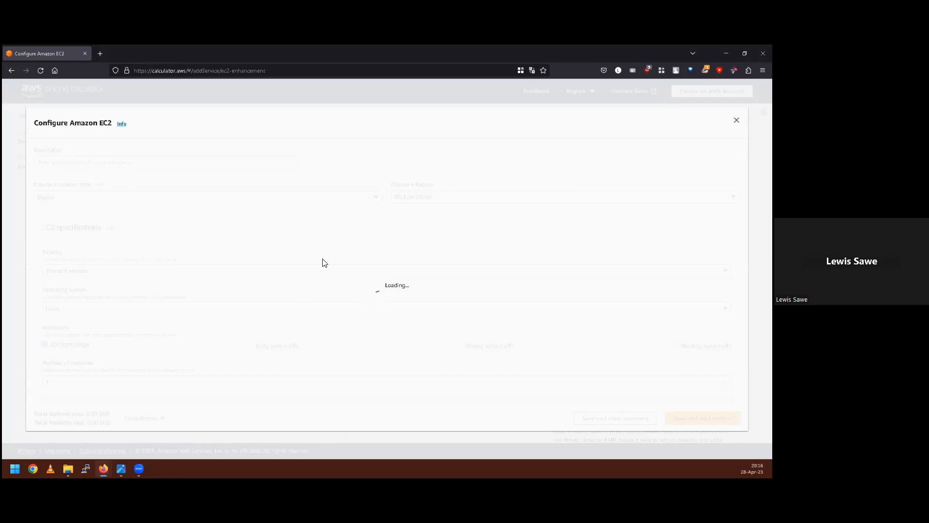
Enter "Cloudforce Sky Architecture" as the description of the EC2 estimate
click(142, 164)
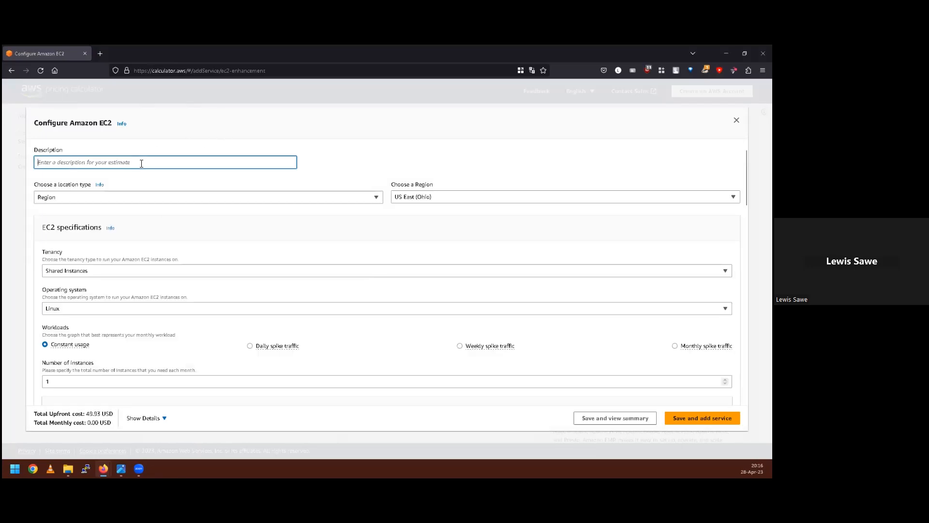
text(Clo)
key(BackSpace)
text(oudforce Sky Architecture)
scroll(320, 229, down, 4)
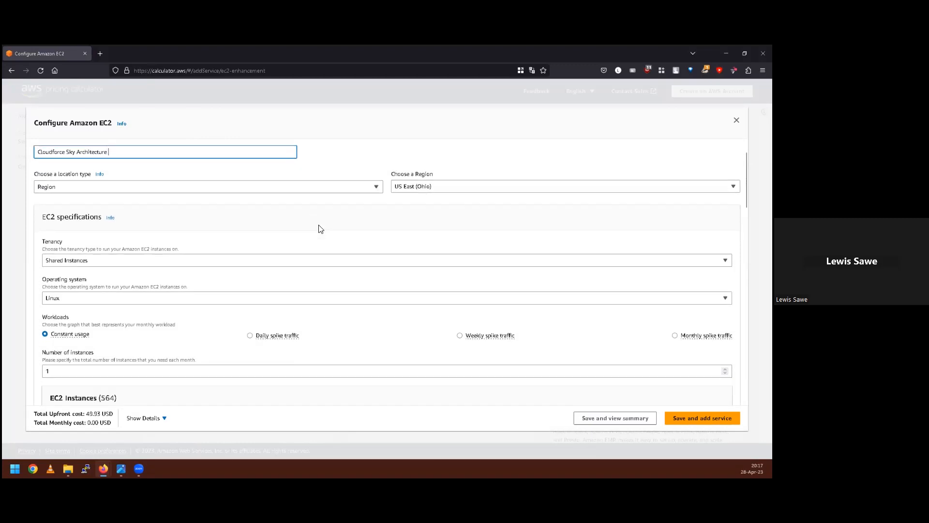
scroll(72, 191, up, 2)
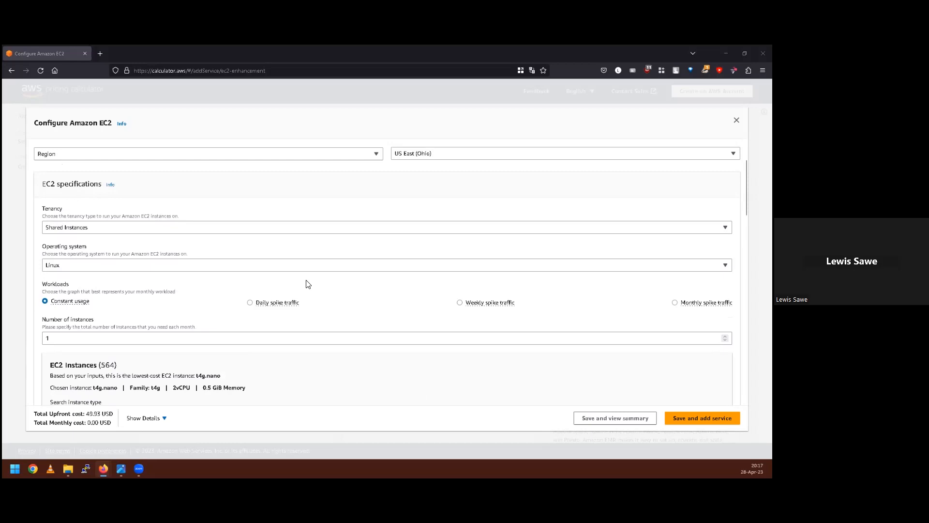
Choose Shared Instances as the tenancy and Linux as the operating system in the EC2 specifications
click(144, 231)
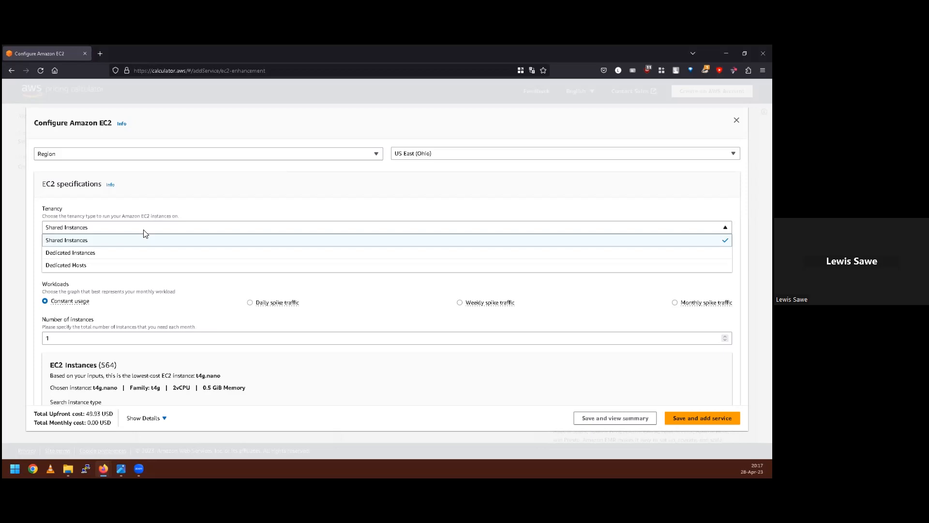
click(72, 240)
click(112, 266)
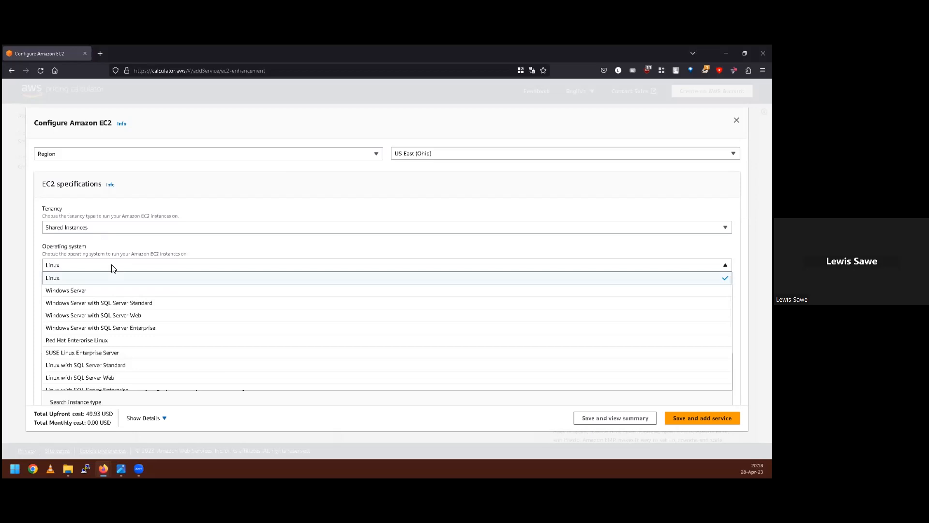
scroll(114, 334, down, 4)
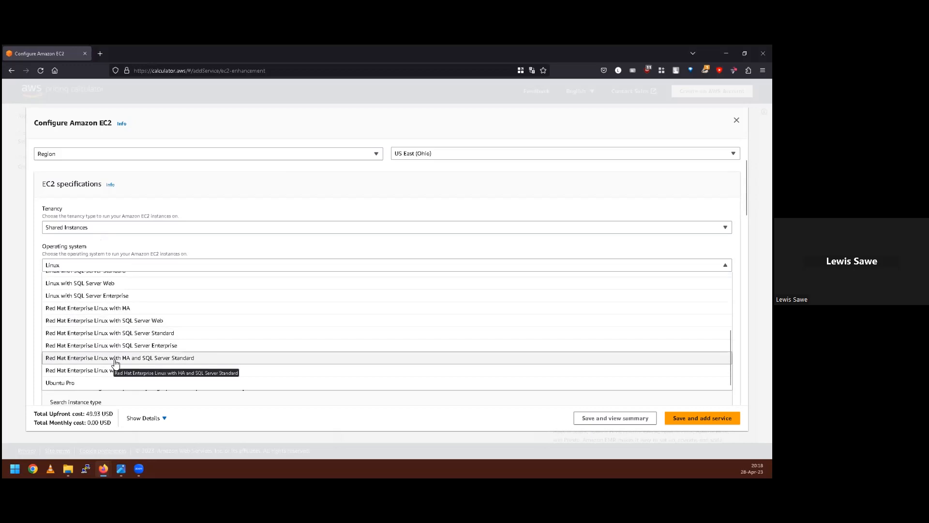
scroll(106, 348, up, 8)
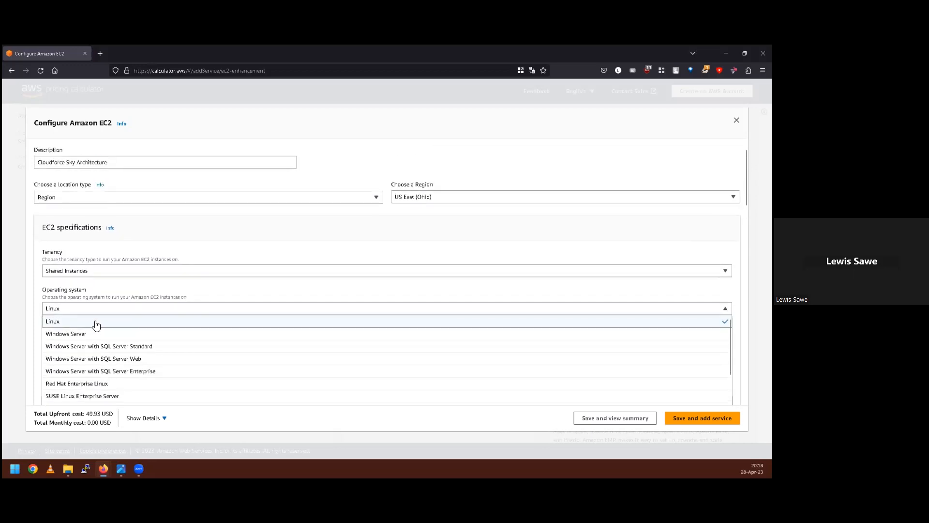
click(96, 324)
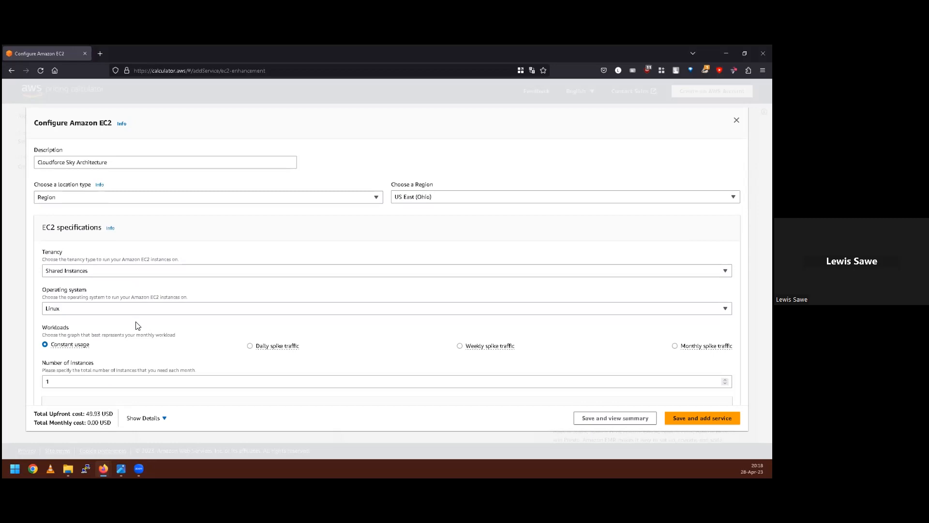
Preview the daily, weekly and monthly spike traffic workload settings, and return the workload to constant usage
scroll(133, 350, down, 3)
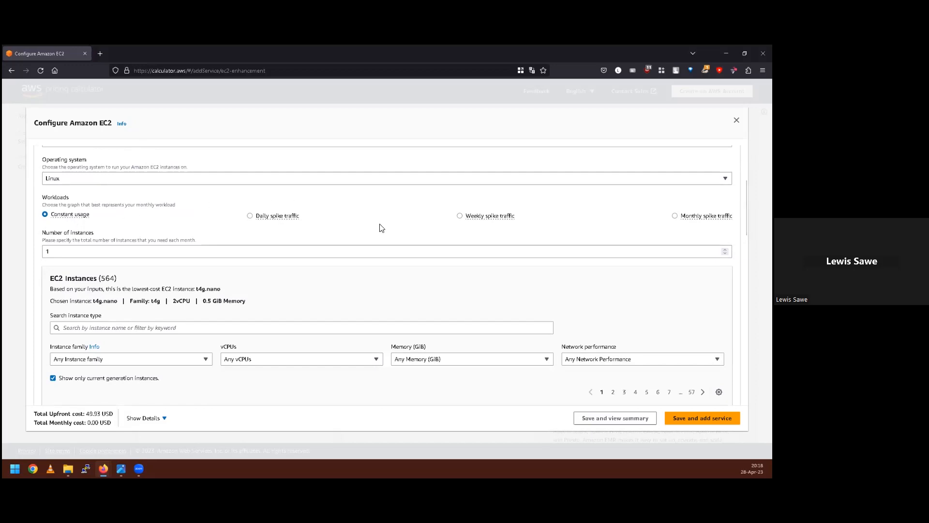
click(250, 216)
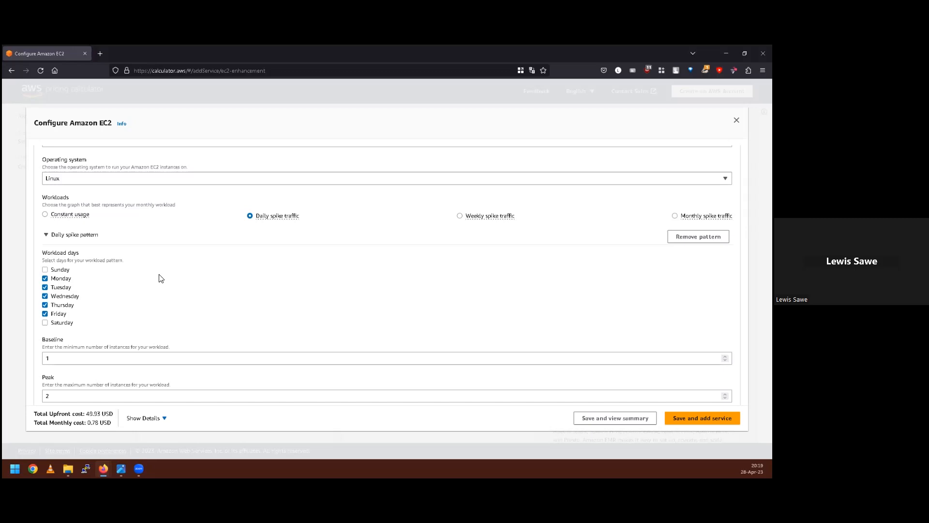
click(460, 216)
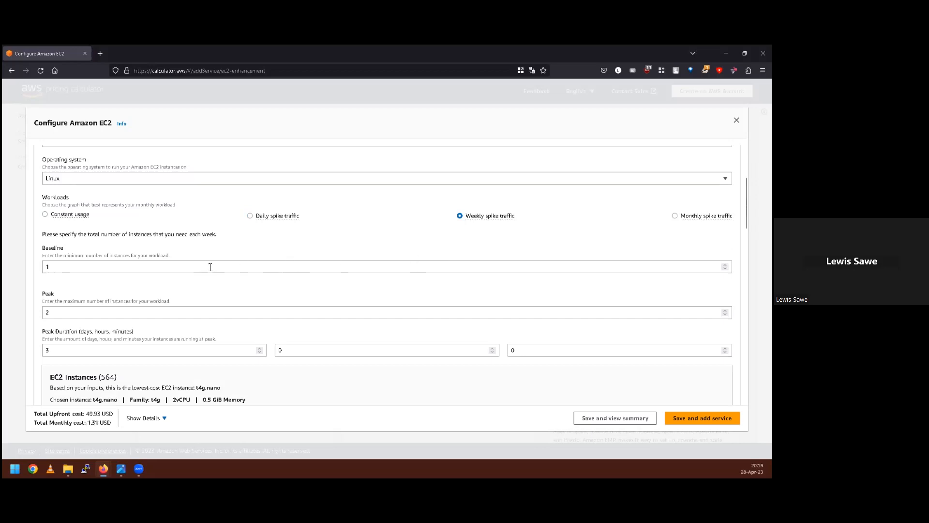
click(675, 216)
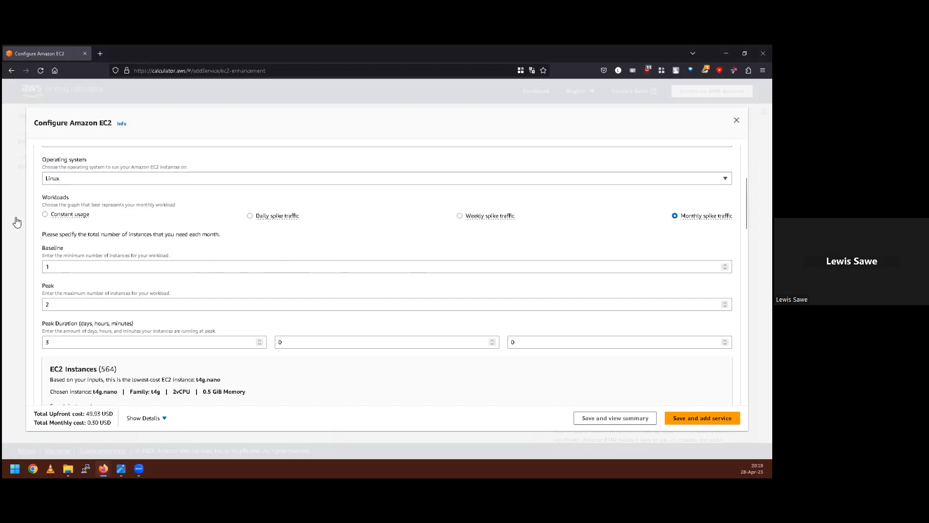
click(61, 216)
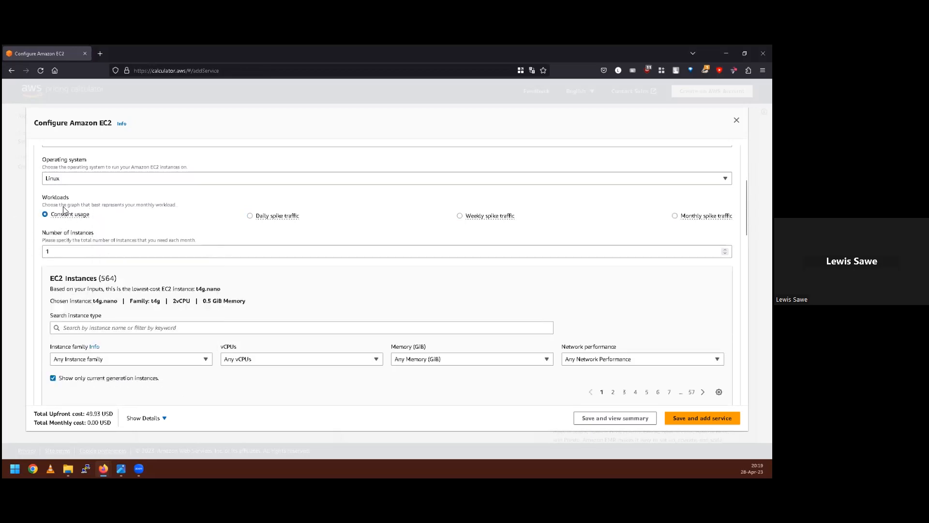
Set the number of EC2 instances to 4
scroll(85, 250, up, 1)
double_click(85, 294)
text(4)
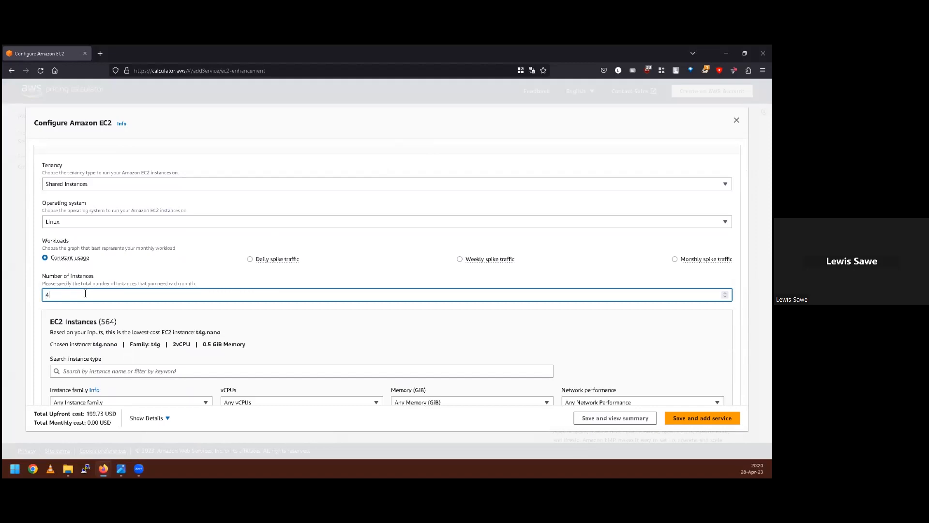
Check the servers in an enlarged view of the architecture diagram, close it, and return to the EC2 instance list
scroll(209, 300, down, 3)
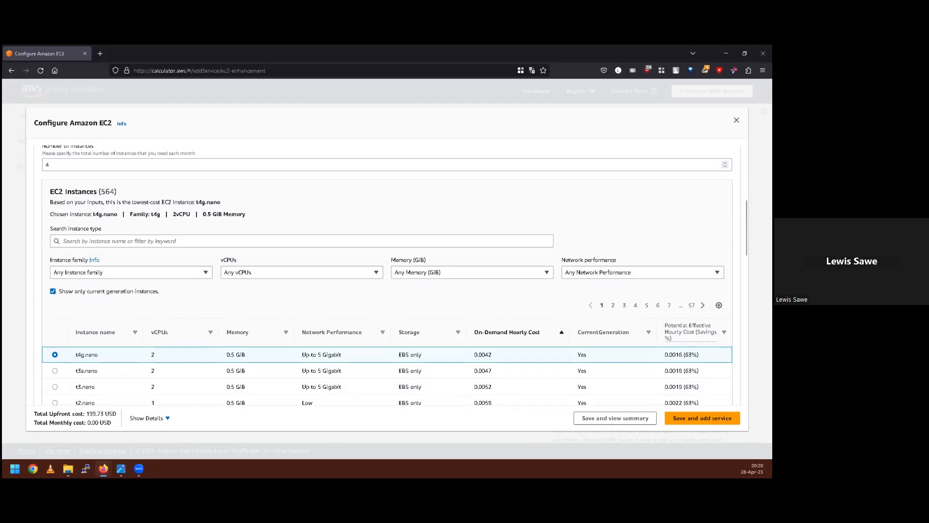
drag(3, 140, 317, 136)
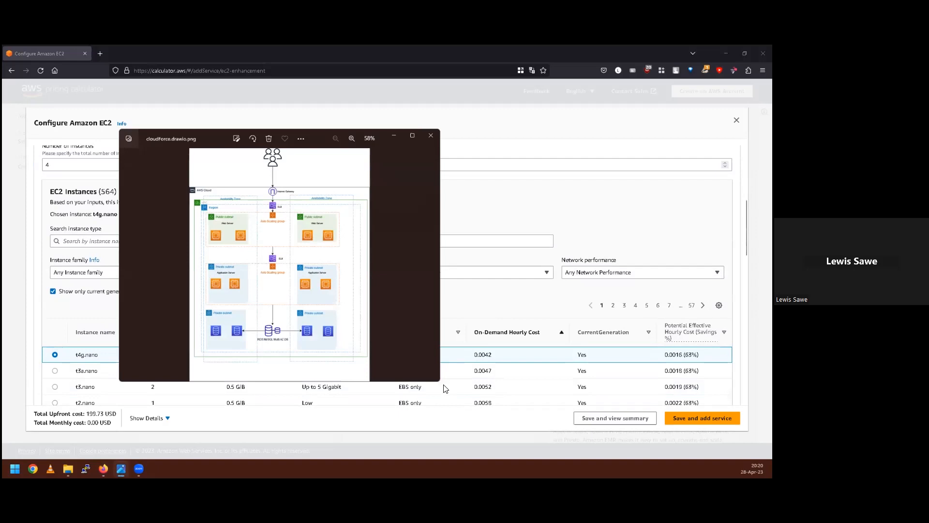
drag(443, 383, 534, 428)
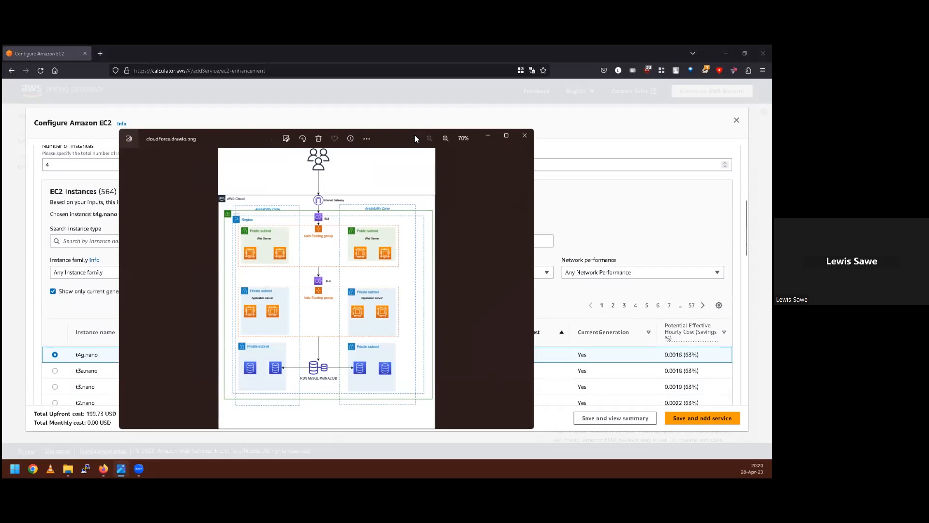
click(525, 135)
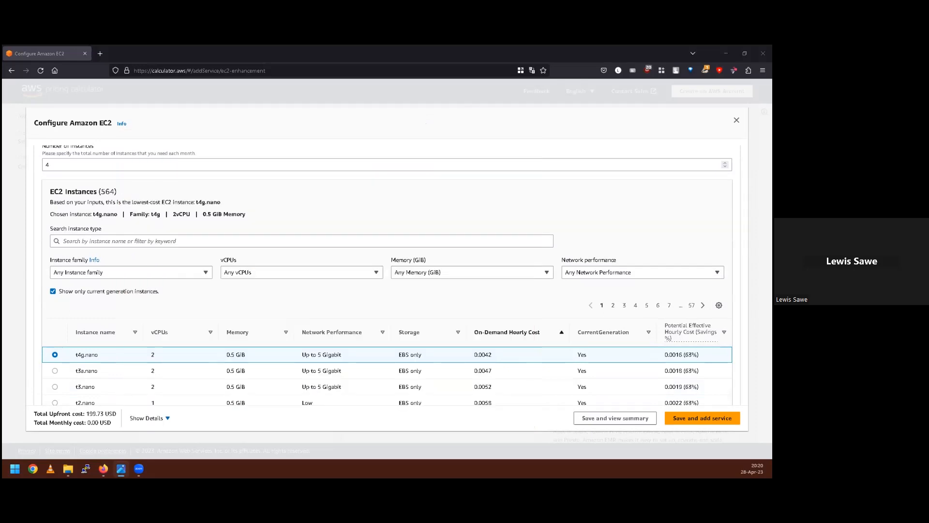
scroll(187, 254, down, 2)
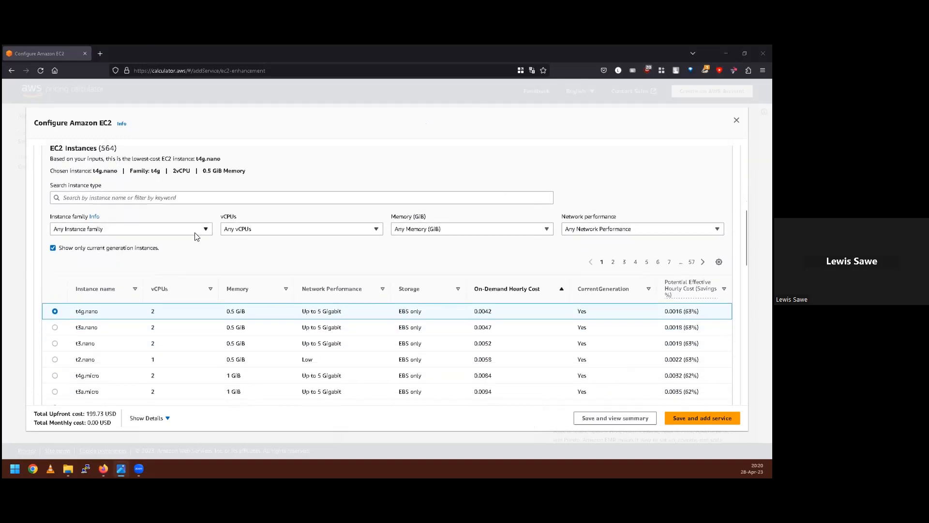
Filter the EC2 instance list to the t3 family and select the t3.medium instance
scroll(198, 238, up, 2)
click(188, 272)
click(243, 293)
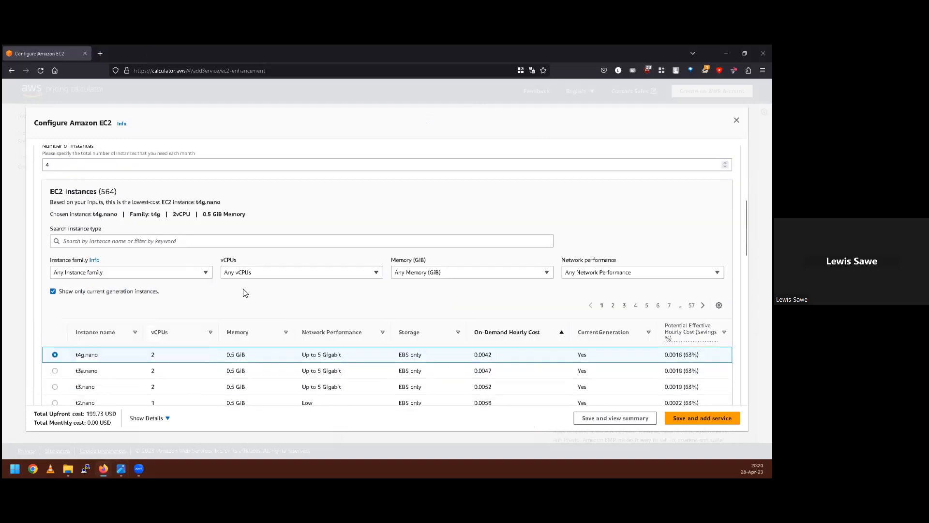
scroll(166, 228, down, 3)
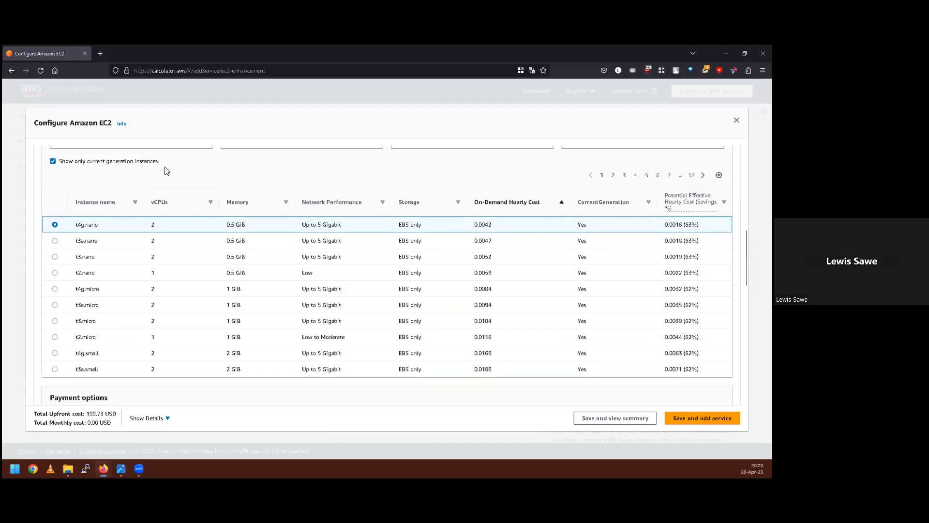
scroll(165, 229, up, 2)
click(165, 229)
scroll(155, 342, down, 5)
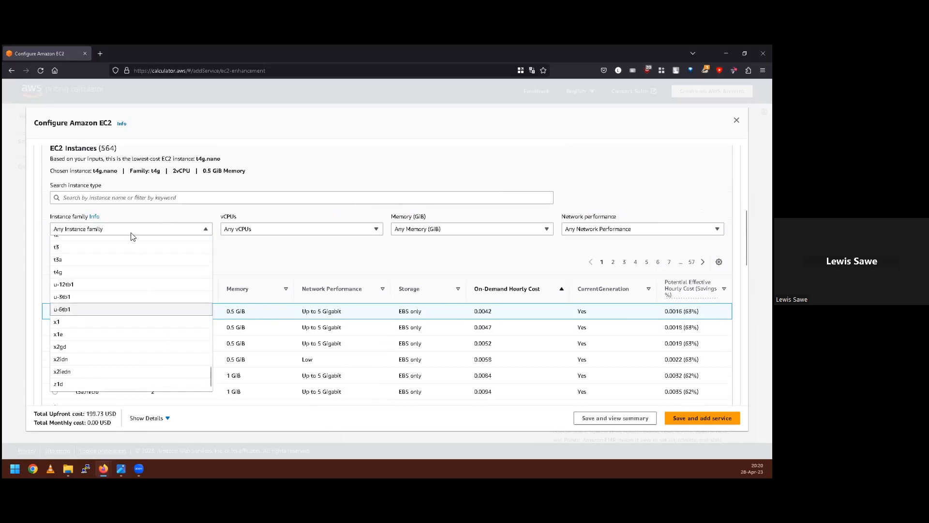
click(145, 247)
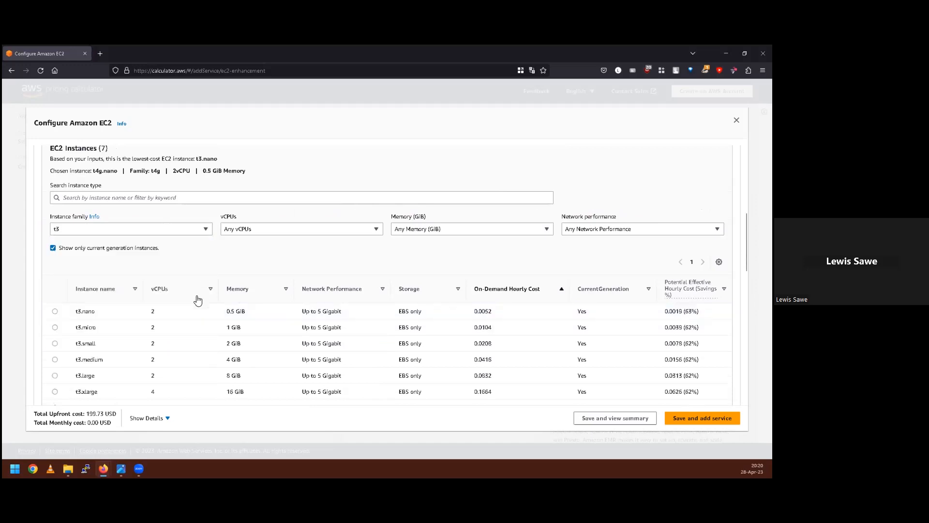
click(55, 360)
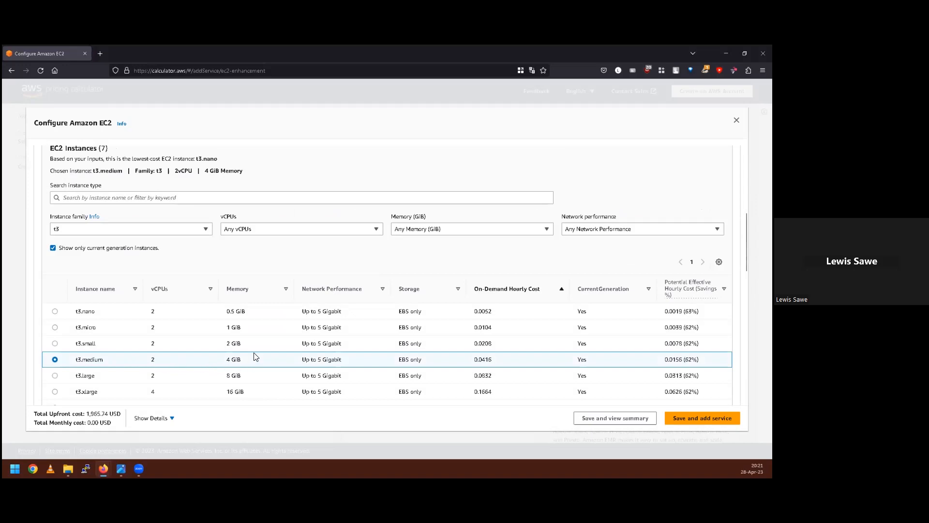
Set Compute Savings Plans to a 1 year term with No upfront payment, and EC2 Instance Savings Plans to a 1 year term
scroll(255, 357, down, 5)
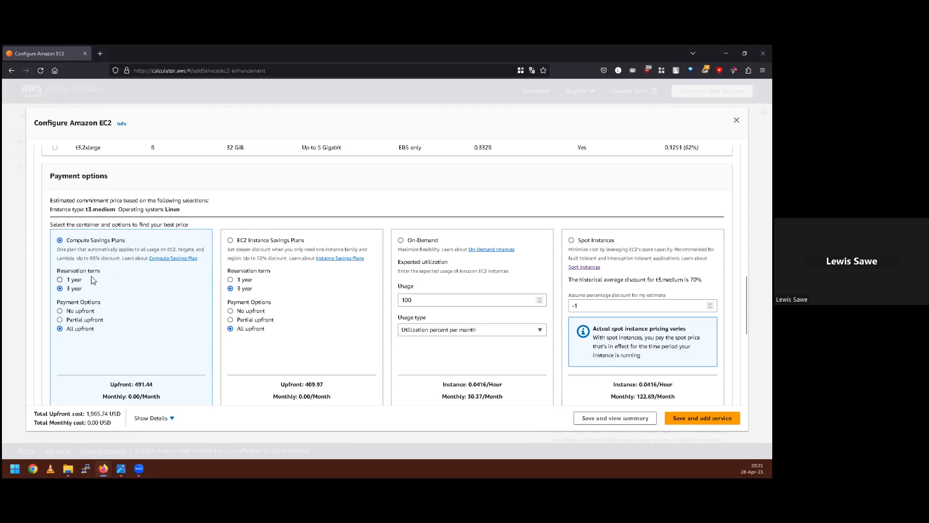
click(73, 280)
click(60, 289)
scroll(62, 291, down, 2)
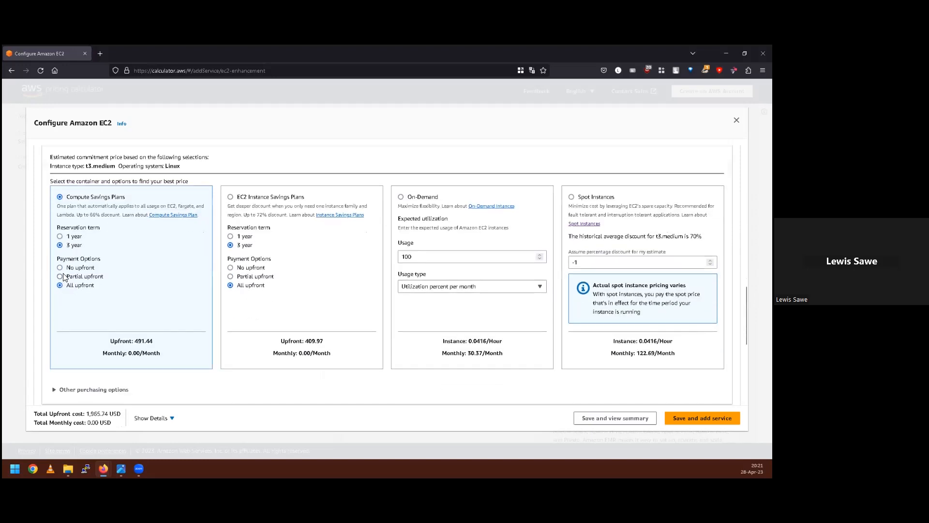
click(60, 277)
click(60, 268)
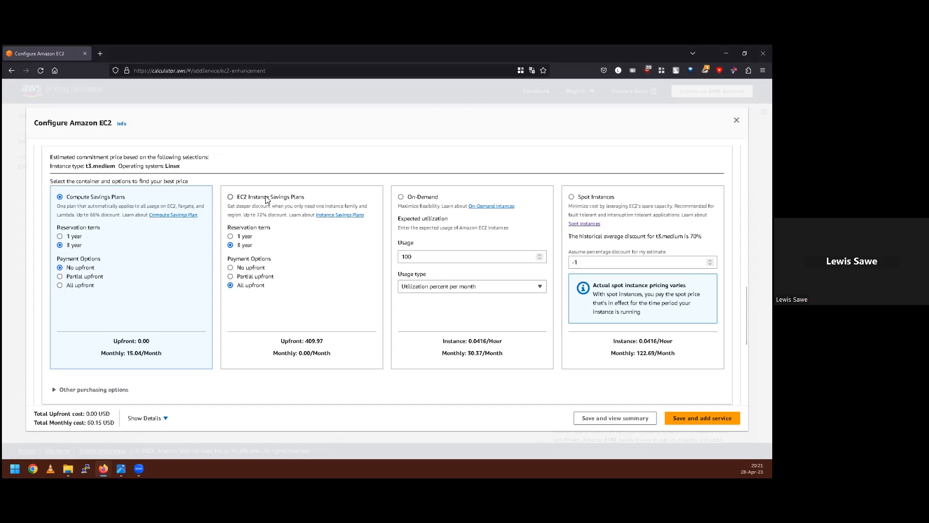
click(245, 236)
click(60, 237)
Expand the other purchasing options below the savings plans and look over their upfront and monthly prices
scroll(140, 262, down, 3)
scroll(155, 283, down, 2)
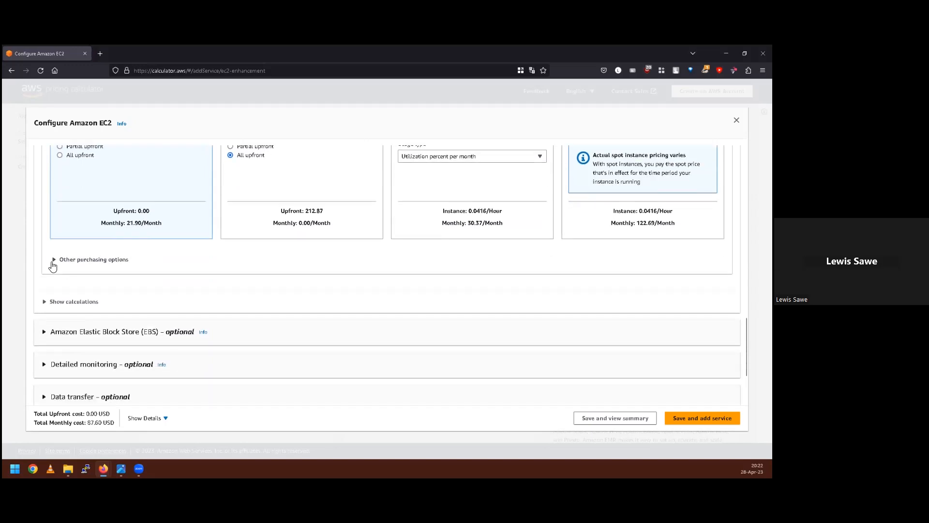
click(54, 260)
scroll(455, 287, down, 1)
scroll(463, 285, down, 5)
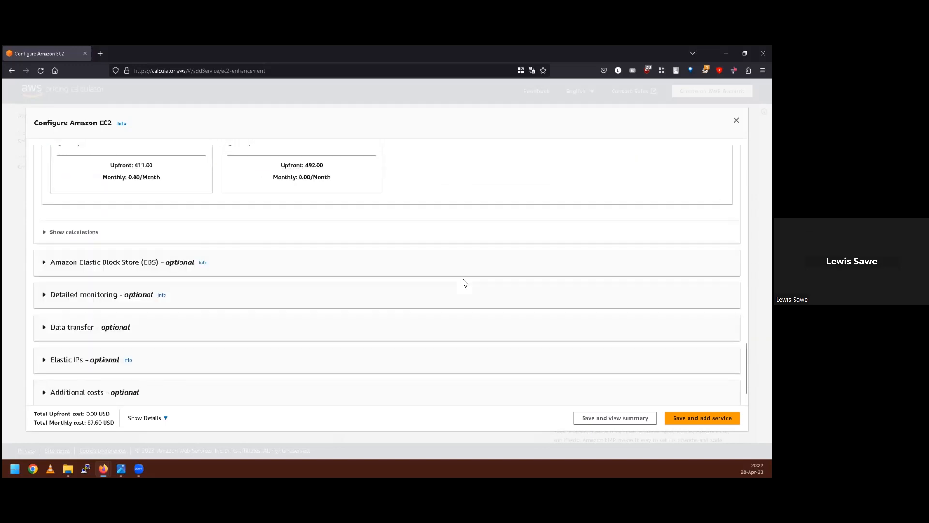
In the Elastic Block Store settings, keep General Purpose SSD (gp3) as the storage type and enter 1000 IOPS per volume
click(80, 264)
scroll(305, 281, down, 2)
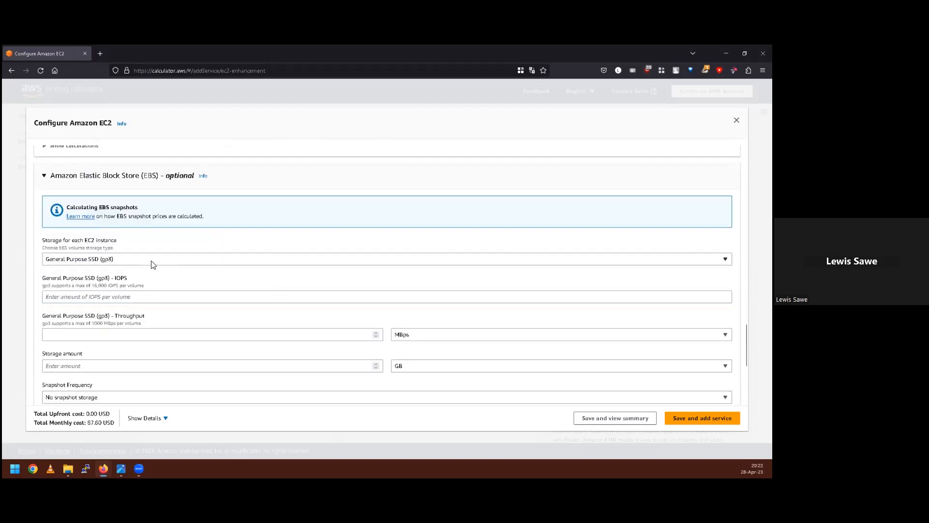
click(128, 261)
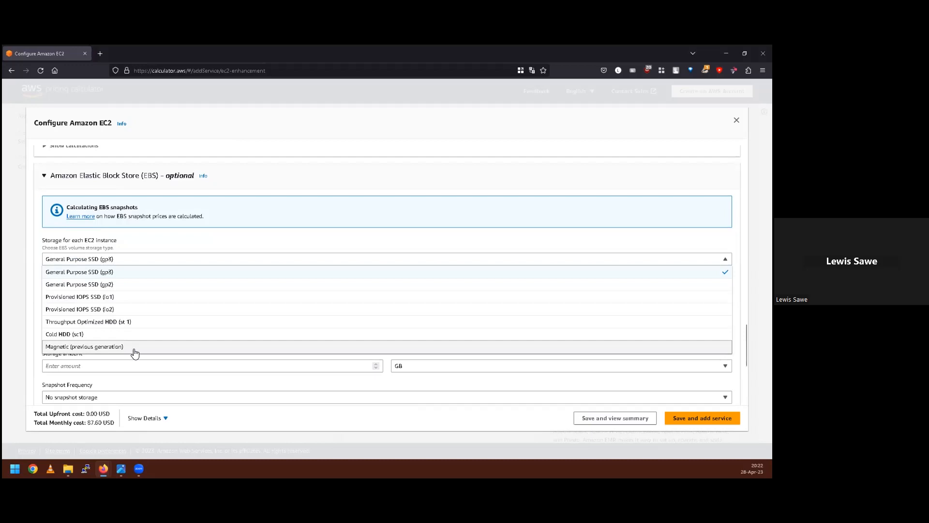
click(77, 272)
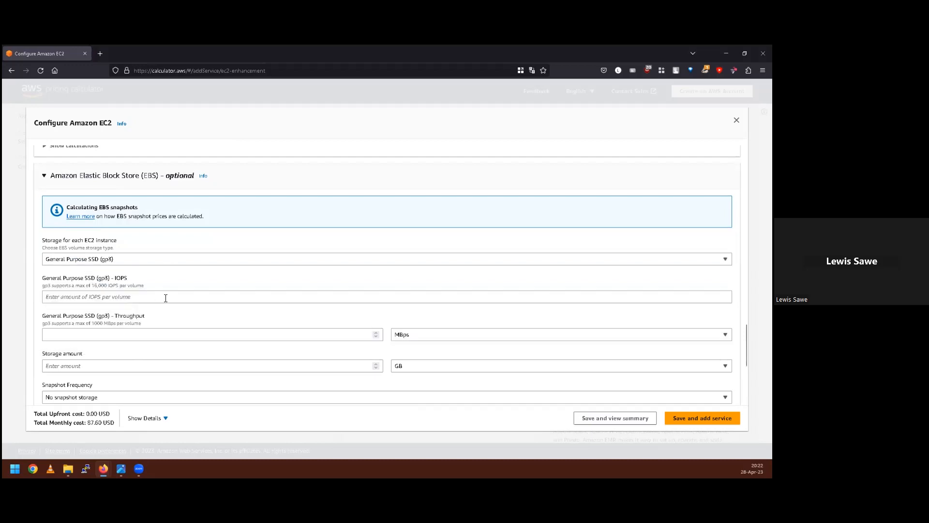
scroll(155, 293, down, 1)
click(127, 254)
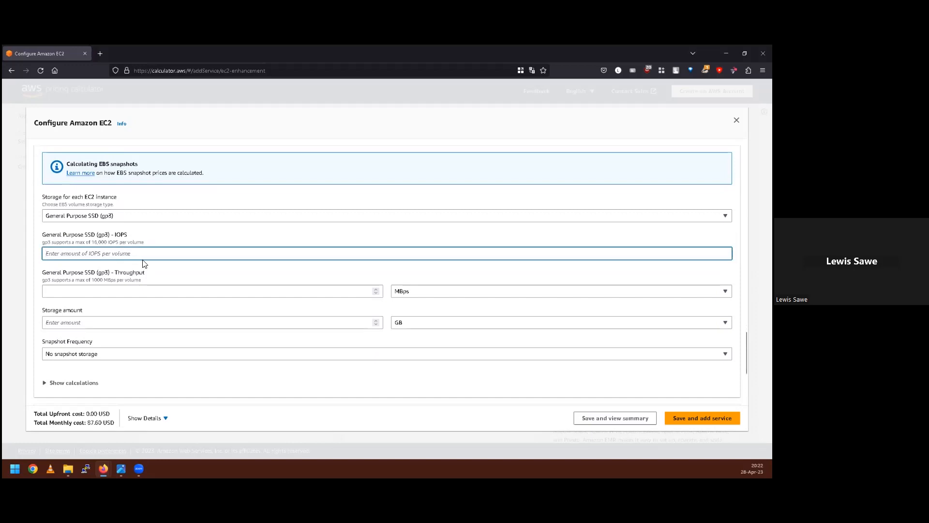
text(1000)
Enable detailed monitoring for the EC2 instances
scroll(133, 293, down, 3)
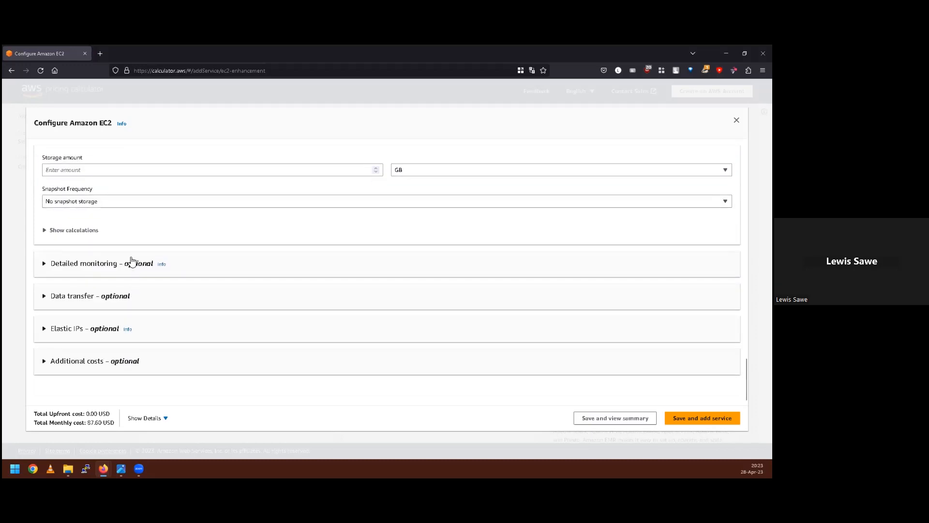
click(44, 267)
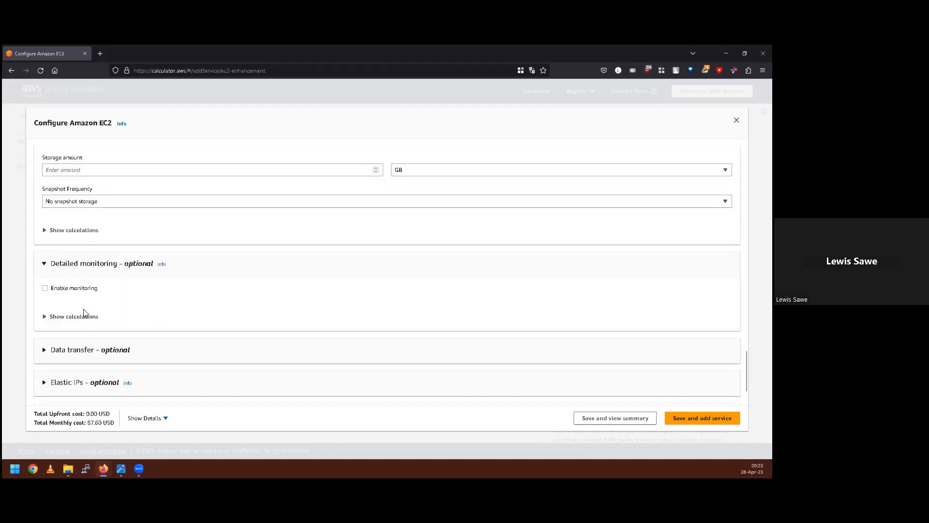
click(140, 290)
Set the inbound data transfer to 1 TB per month from Internet (free)
scroll(154, 302, down, 1)
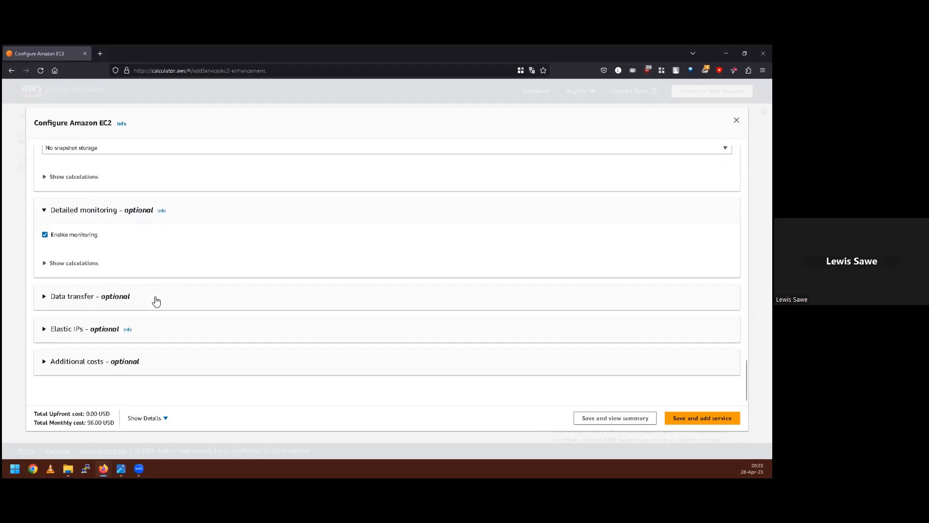
click(44, 296)
scroll(181, 312, down, 2)
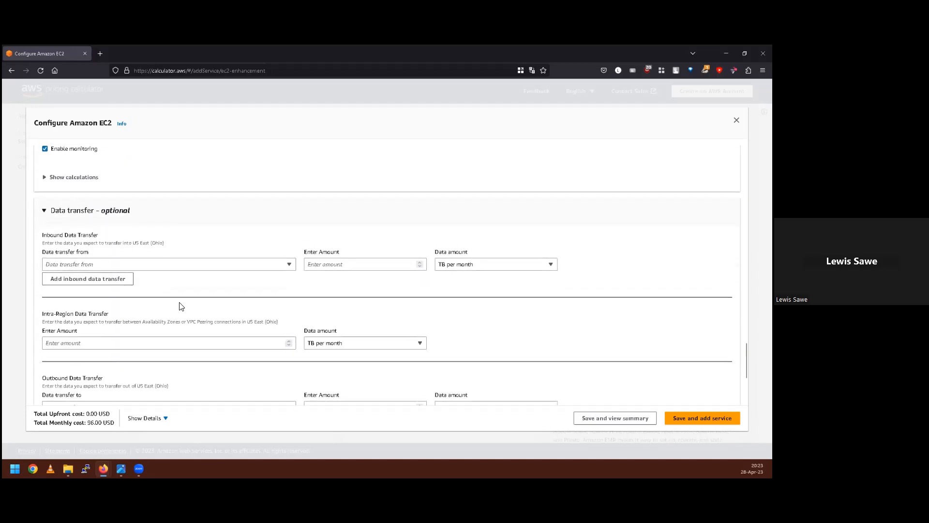
click(140, 264)
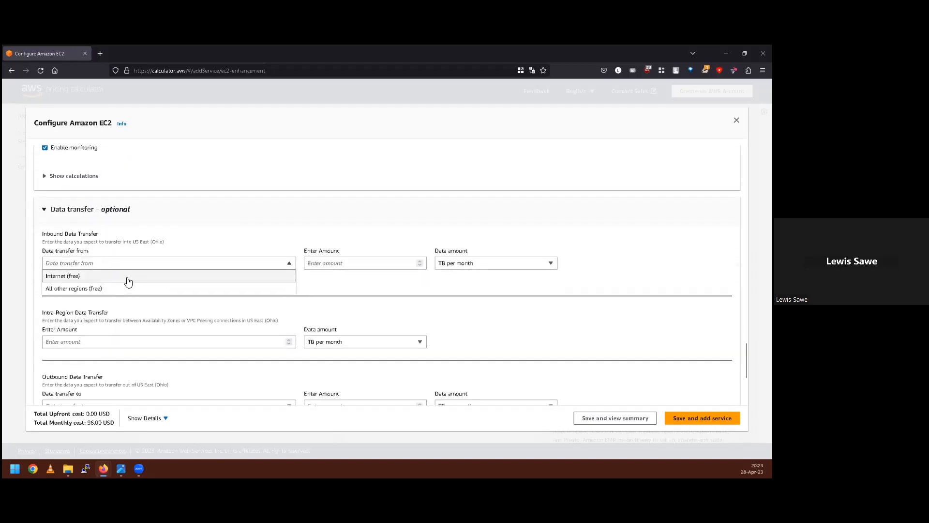
click(179, 278)
click(364, 267)
click(472, 268)
click(481, 276)
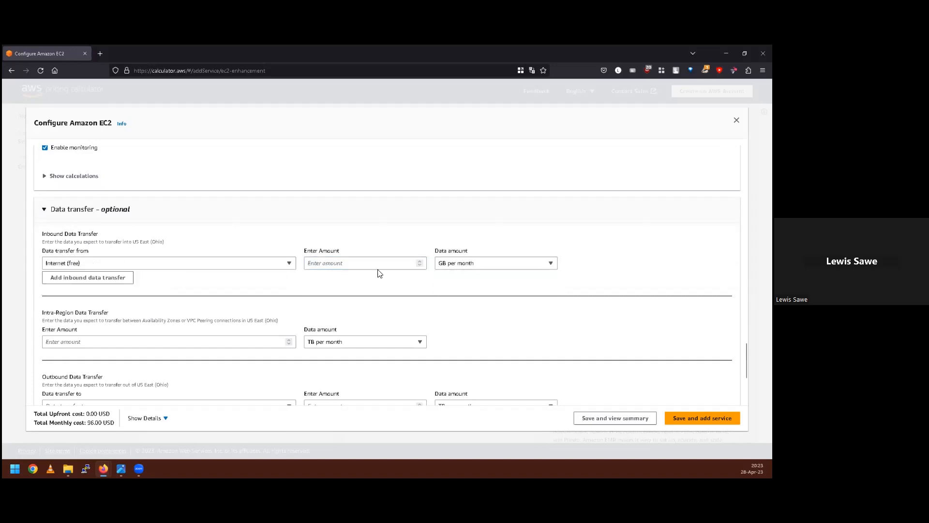
click(496, 265)
click(484, 289)
click(367, 266)
text(1)
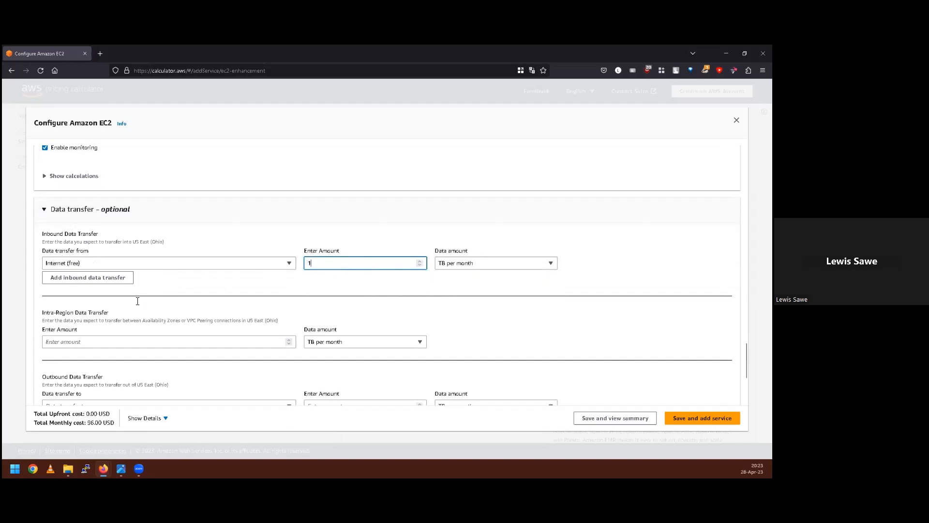
Set the intra-region data transfer to 100 GB per month
scroll(137, 300, down, 1)
click(117, 301)
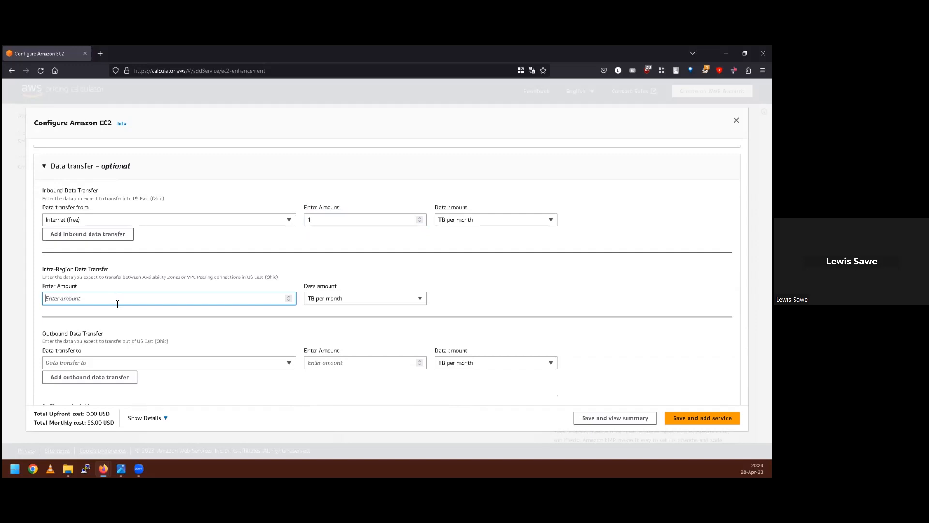
text(5)
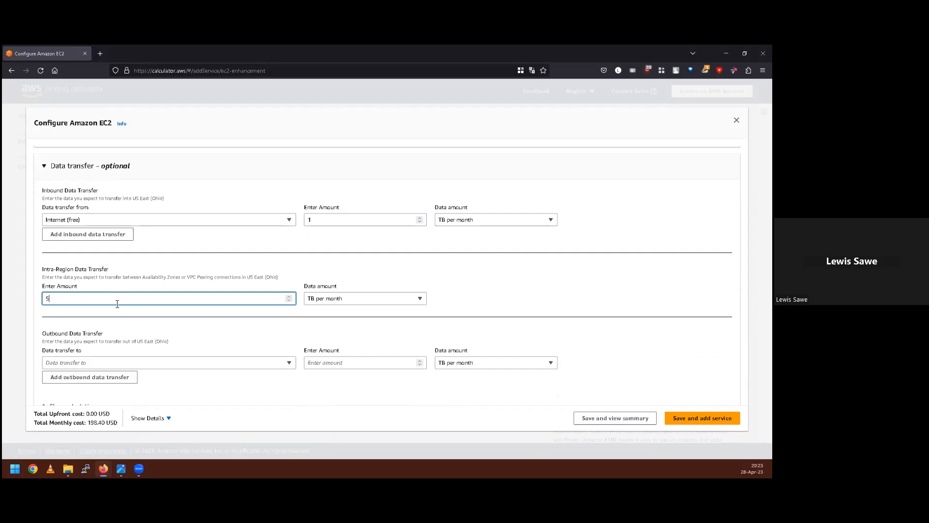
key(BackSpace)
text(100)
click(341, 300)
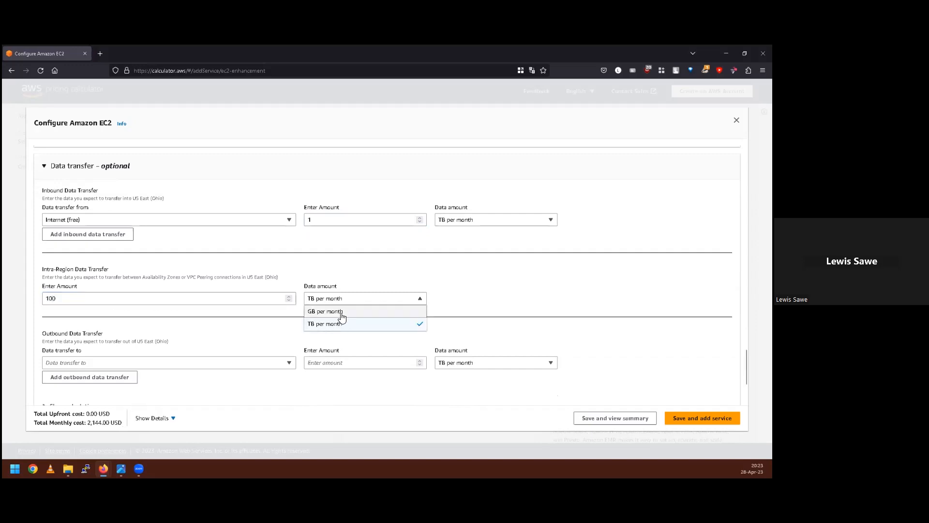
click(343, 314)
Look through the outbound data transfer destinations, the Elastic IPs section and the additional costs section
scroll(212, 329, down, 3)
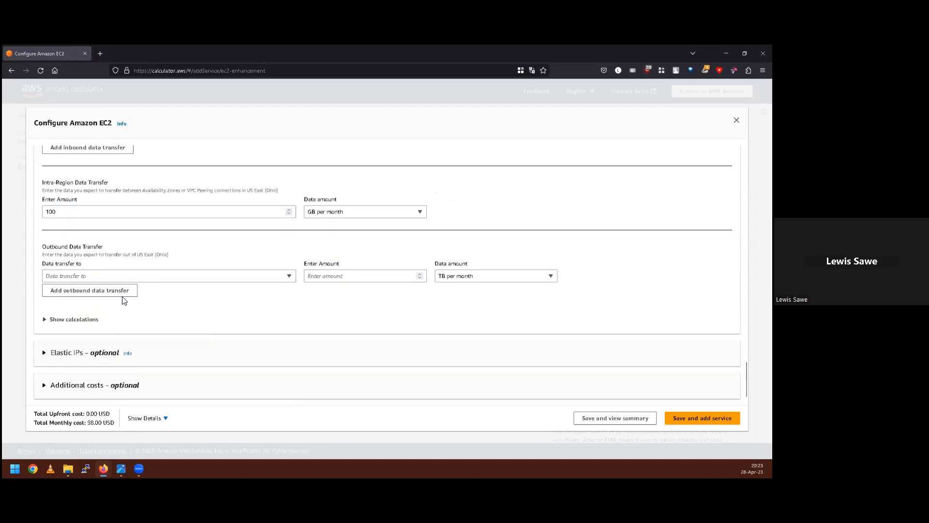
click(181, 279)
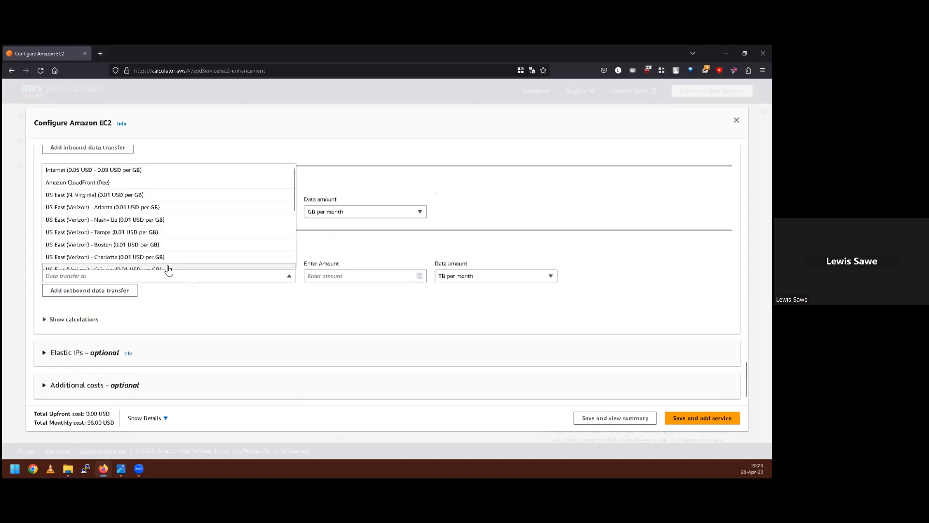
click(186, 287)
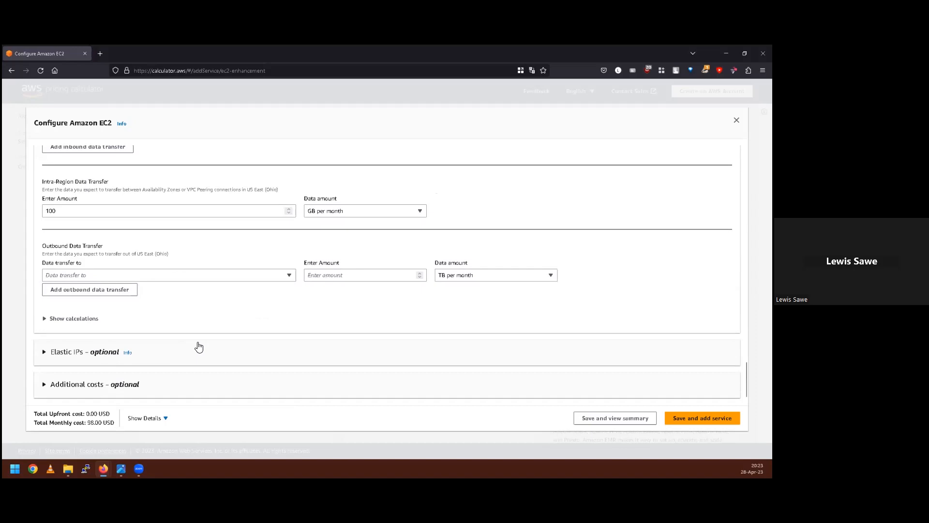
scroll(199, 347, down, 1)
click(43, 328)
scroll(231, 332, down, 2)
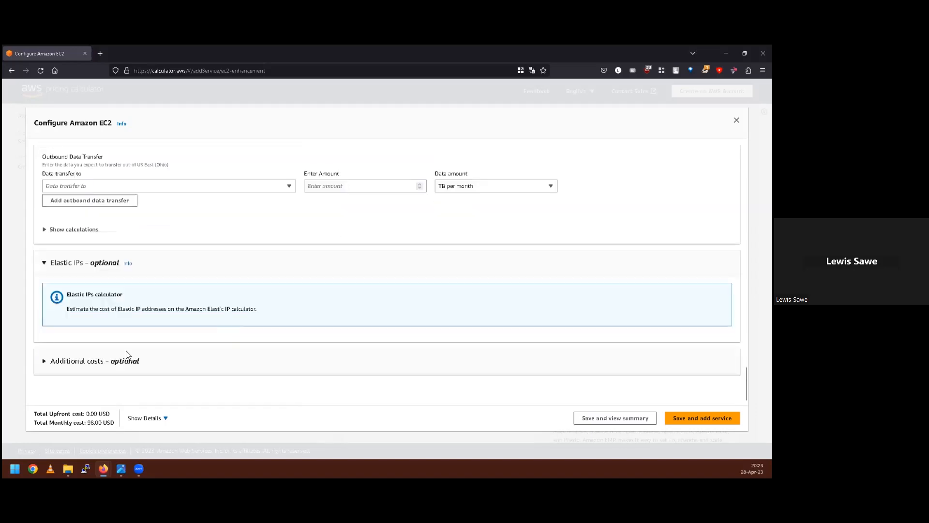
click(44, 360)
scroll(276, 361, down, 2)
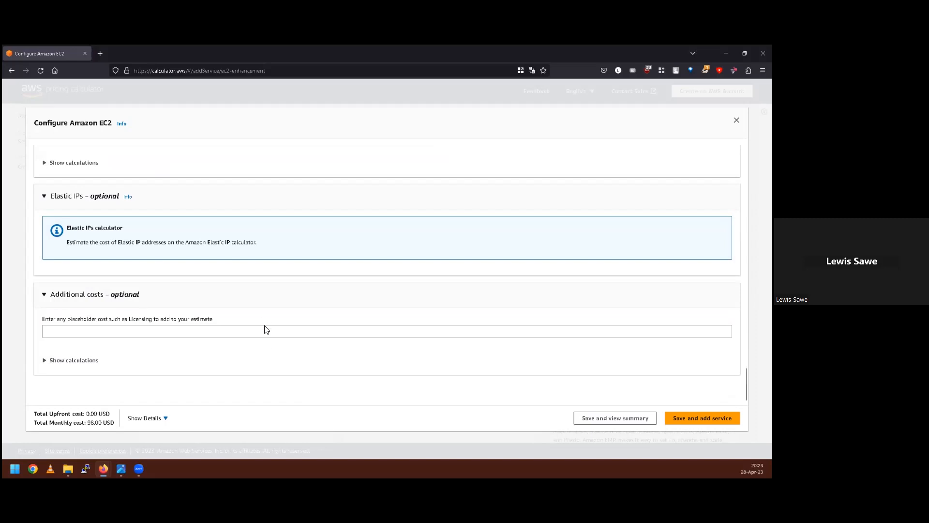
Recheck the EC2 configuration, save it to the estimate and continue to adding another service
scroll(265, 326, up, 10)
scroll(259, 330, up, 10)
scroll(258, 329, up, 10)
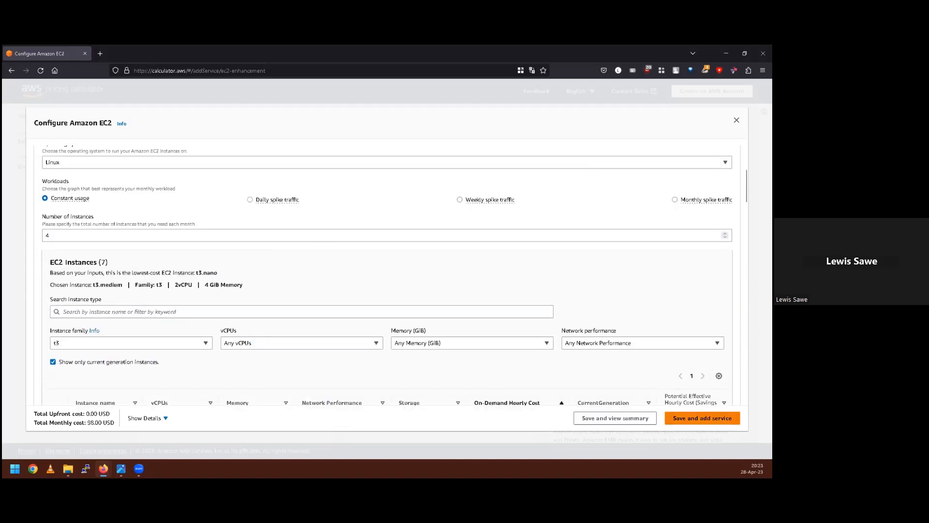
click(702, 418)
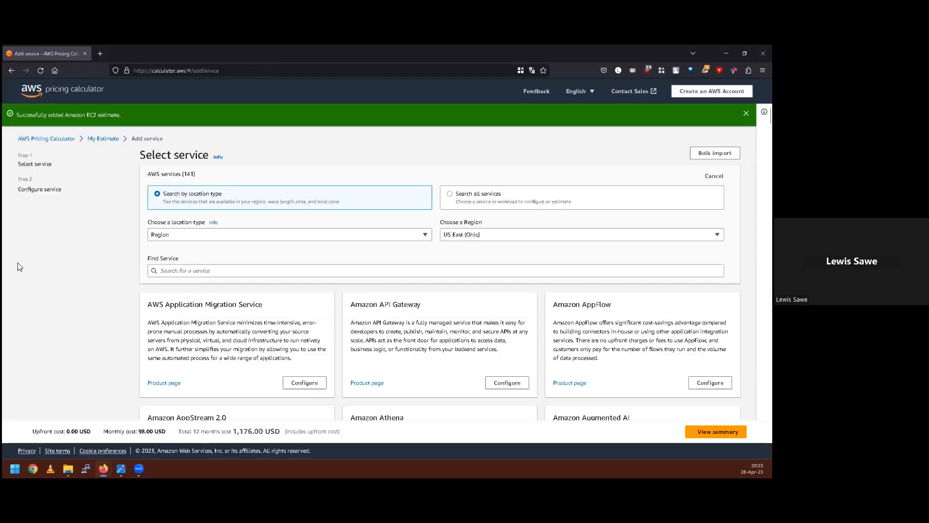
Search the US East (Ohio) services for "rds"
key(alt+Tab)
click(220, 270)
text(rds)
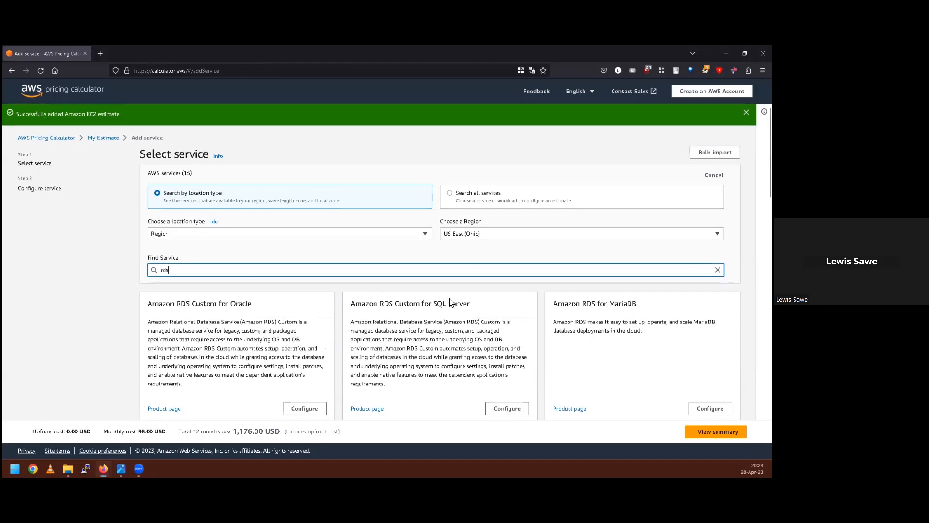
Examine the available Amazon RDS engines, including RDS Custom for Oracle and RDS Custom for SQL Server
scroll(388, 295, down, 2)
scroll(430, 305, down, 3)
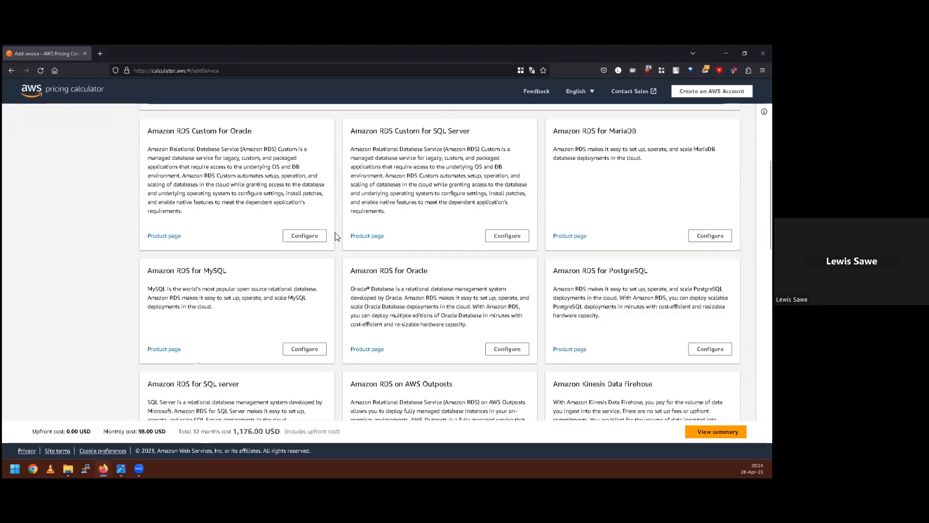
scroll(197, 221, up, 2)
drag(197, 221, 320, 220)
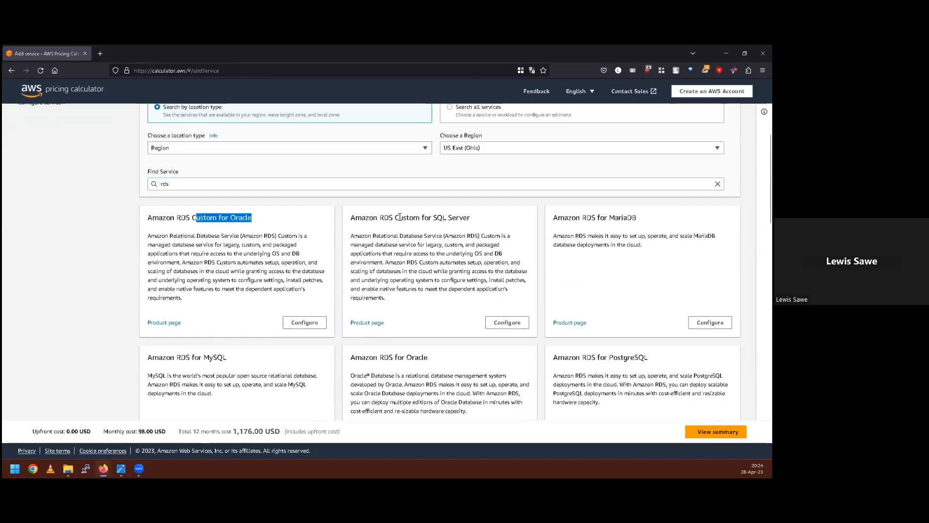
drag(399, 217, 452, 217)
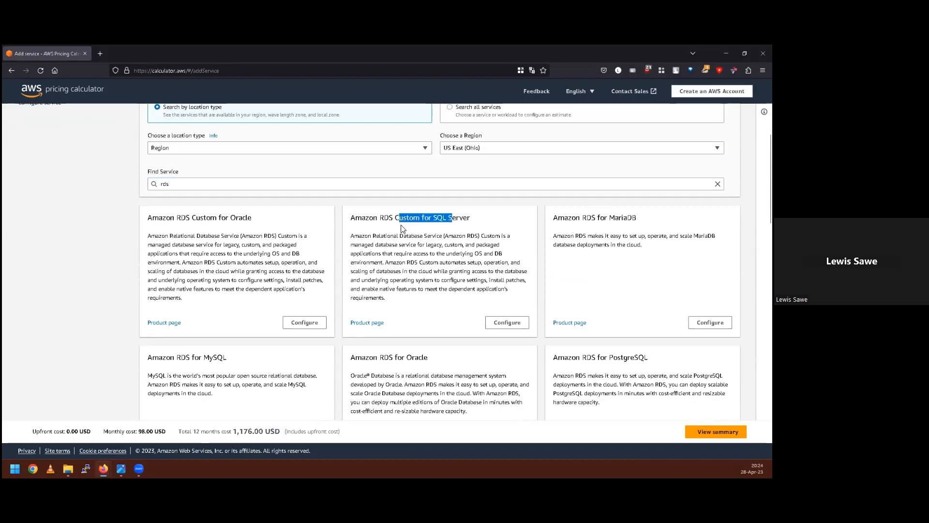
Look through the listed Amazon RDS engines, including RDS Custom for SQL Server, MariaDB, PostgreSQL and RDS on AWS Outposts
double_click(222, 218)
click(461, 217)
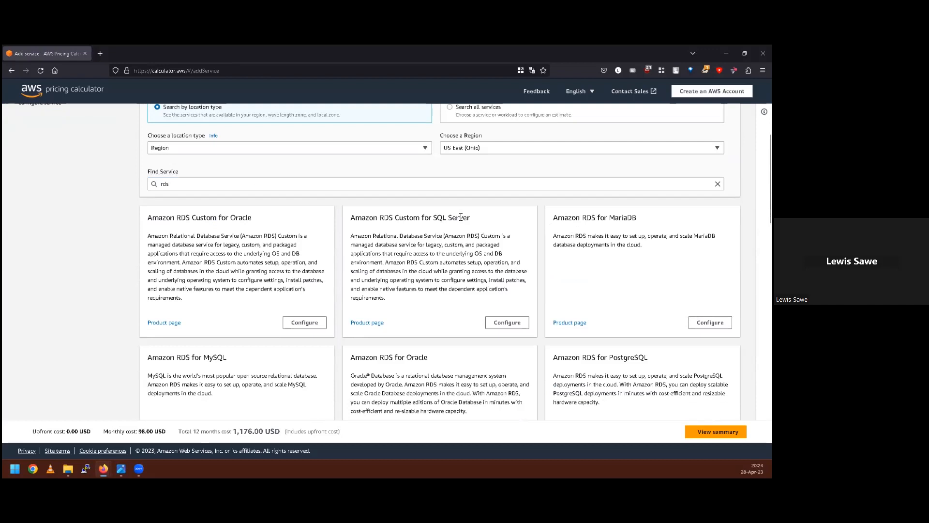
drag(433, 217, 470, 217)
drag(607, 217, 638, 217)
scroll(328, 325, down, 2)
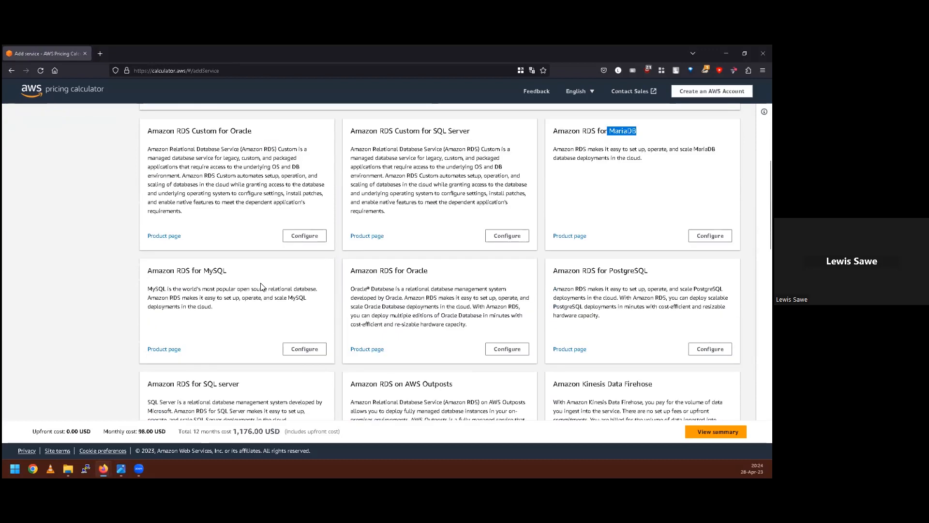
drag(621, 270, 639, 270)
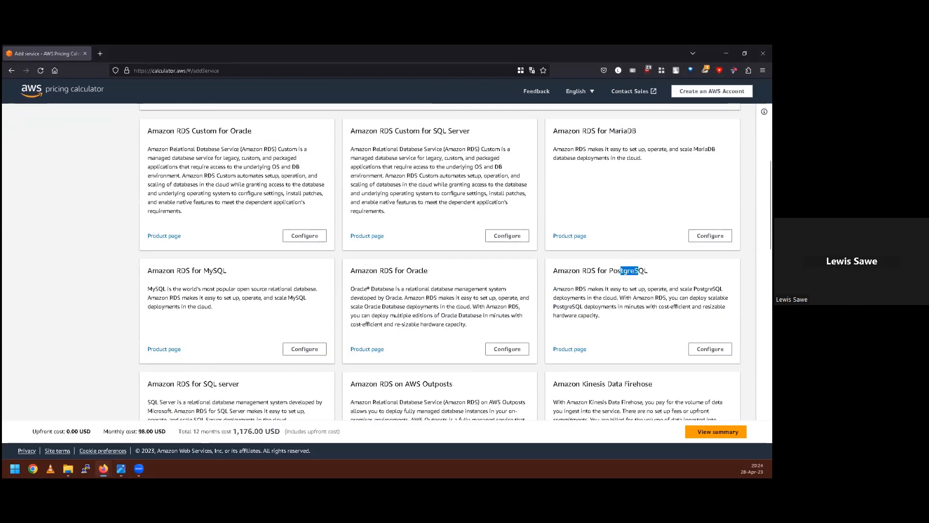
drag(422, 384, 443, 384)
scroll(380, 376, down, 2)
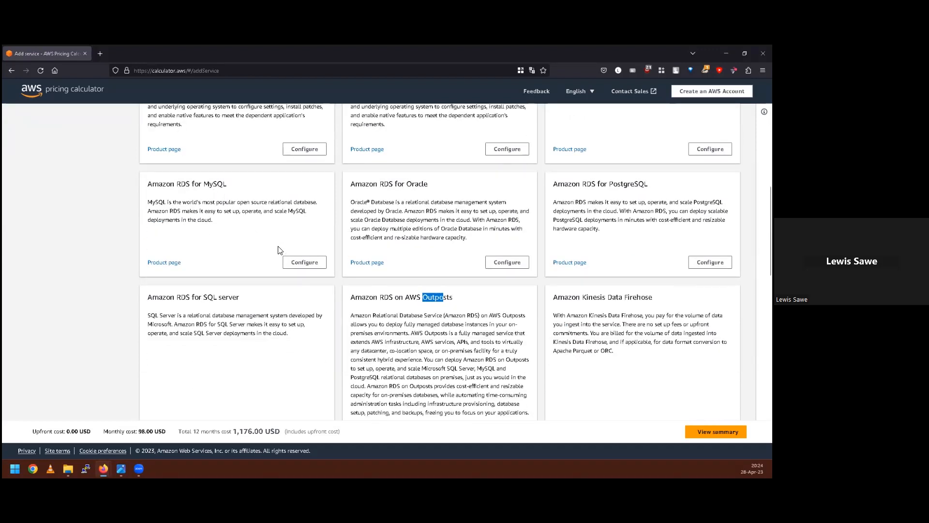
Start configuring Amazon RDS for MySQL with the description "Cloudforce MySql RDS"
click(304, 264)
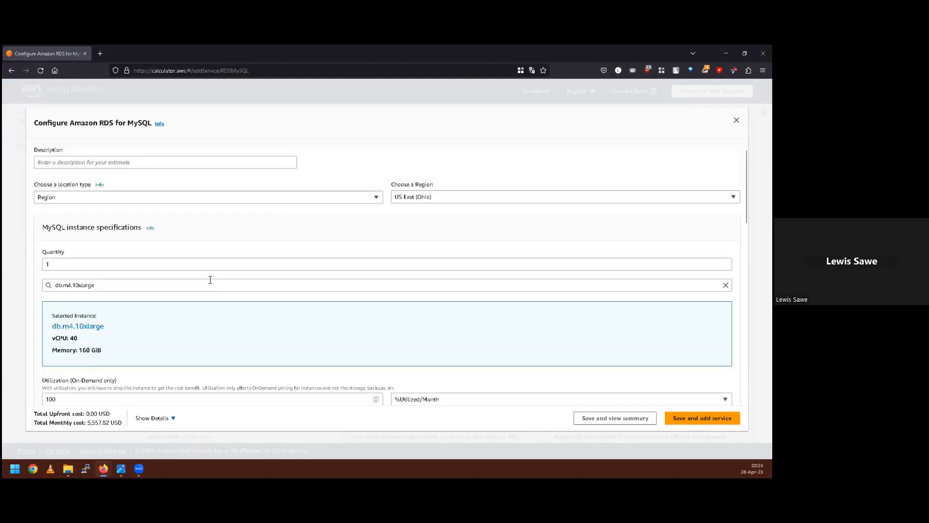
click(95, 162)
text(Cloudforce MySql RDS)
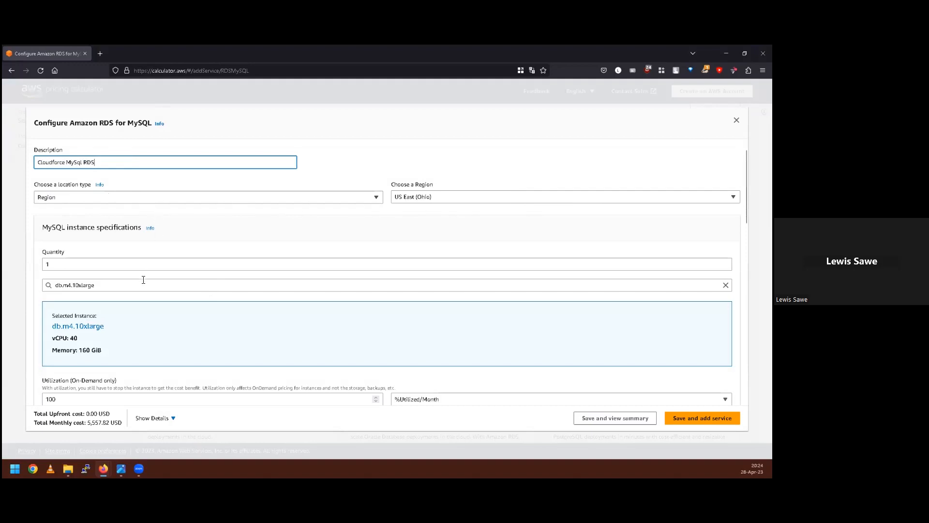
Choose db.t4g.medium as the MySQL instance type
scroll(141, 280, down, 2)
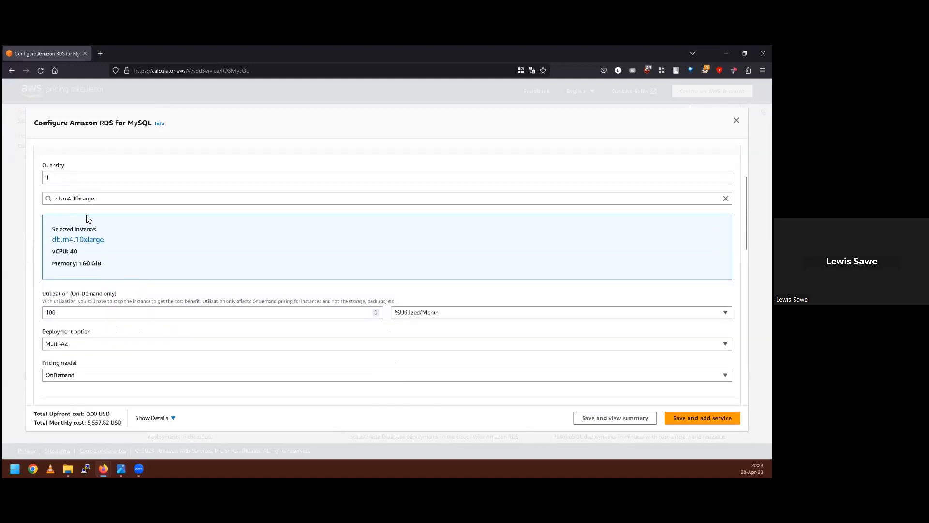
scroll(87, 219, up, 2)
click(100, 284)
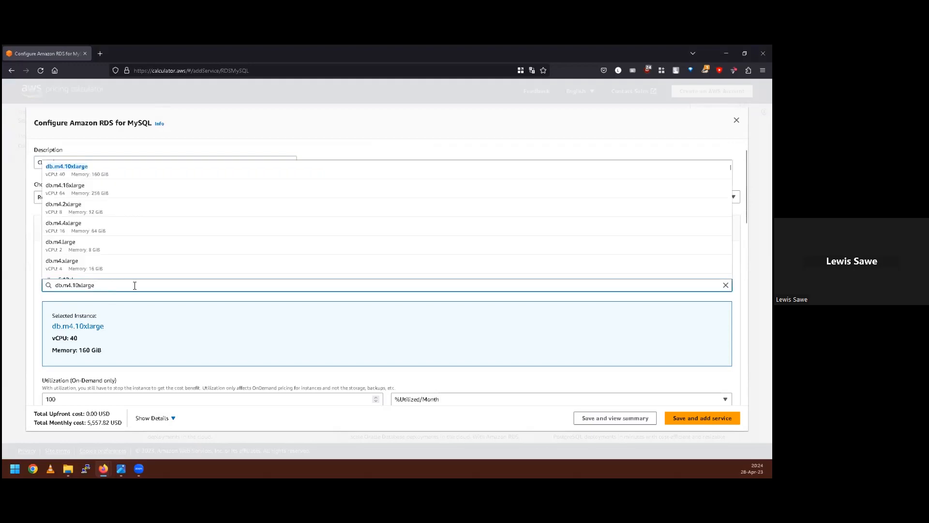
scroll(92, 243, down, 10)
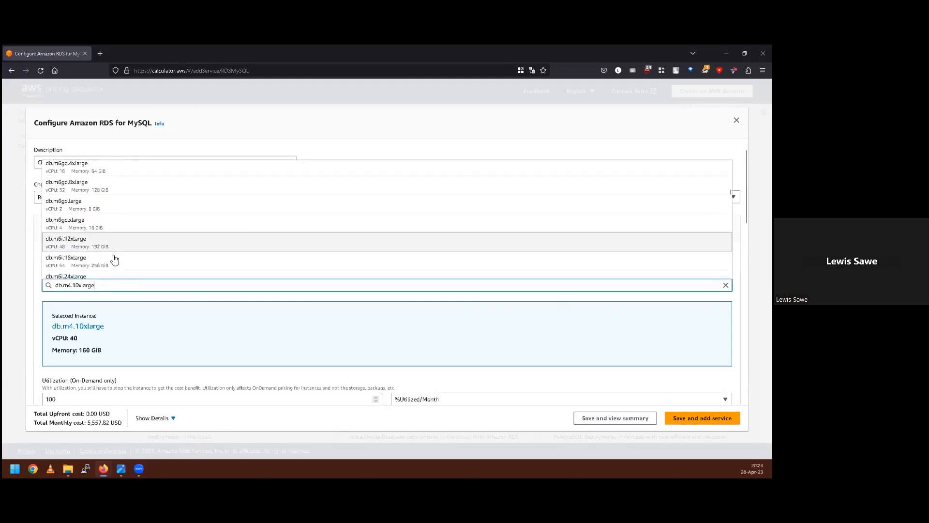
scroll(115, 260, down, 10)
scroll(115, 260, down, 10)
click(115, 213)
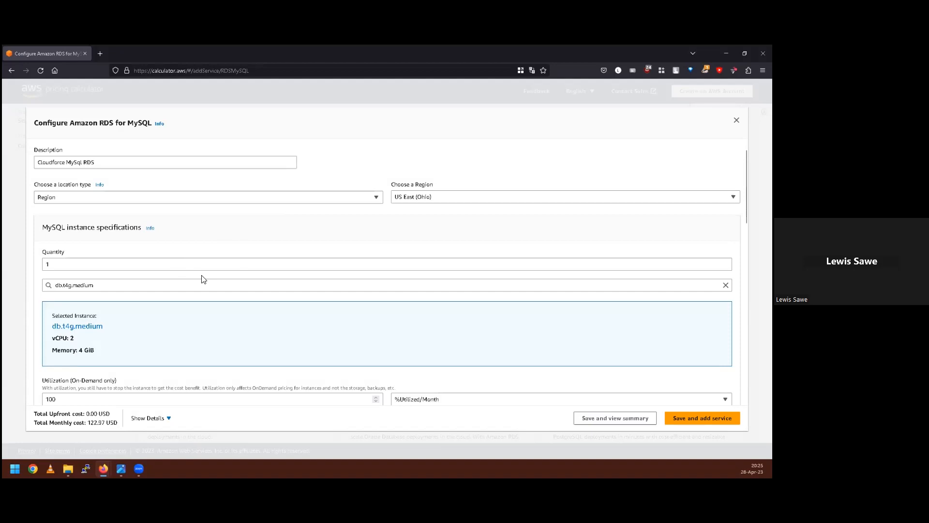
Select Multi-AZ as the MySQL deployment option and check the available pricing models, leaving OnDemand selected
scroll(202, 283, down, 3)
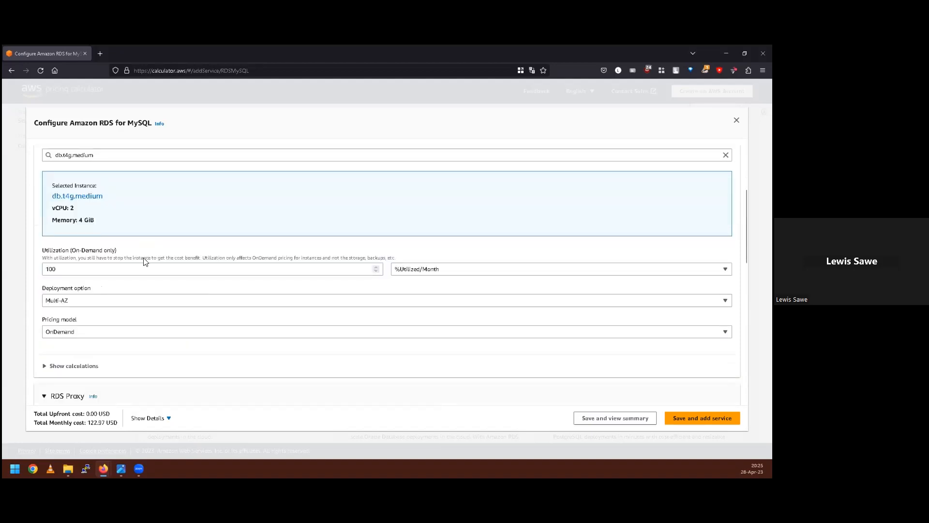
scroll(141, 249, down, 1)
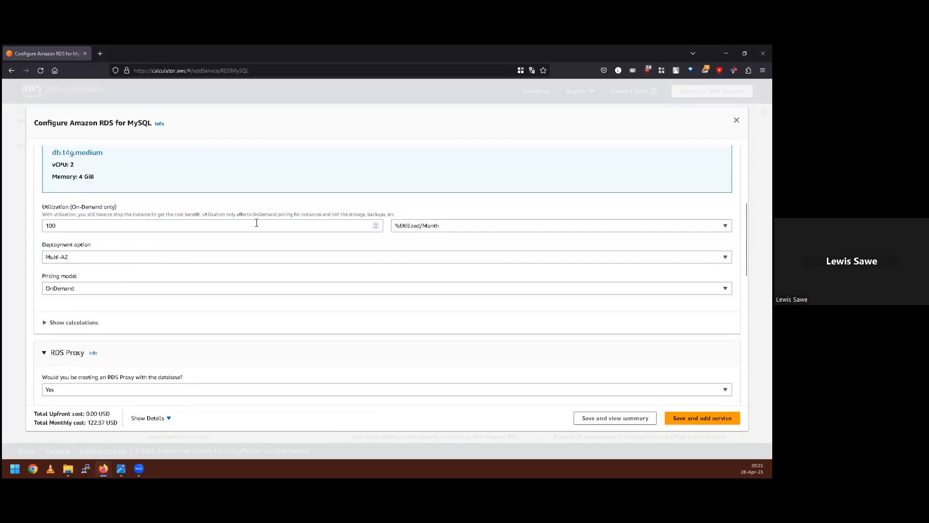
click(82, 261)
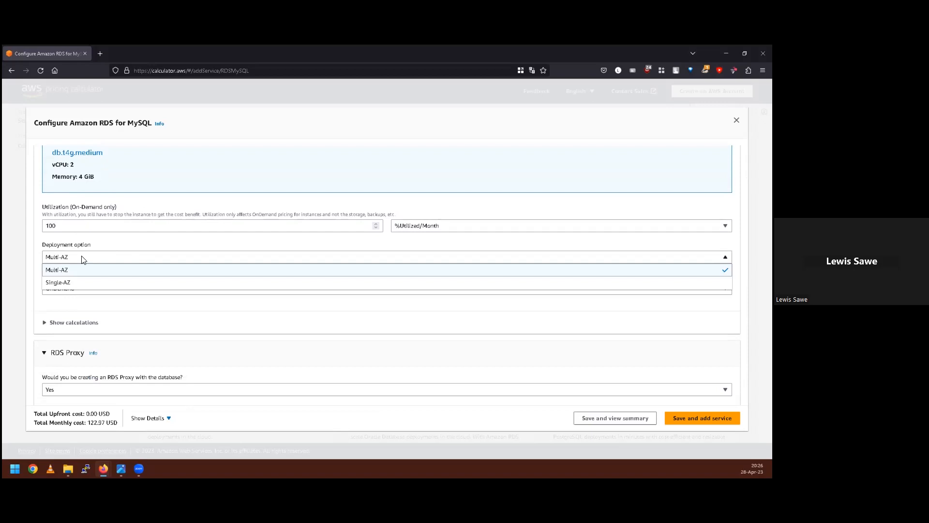
click(59, 270)
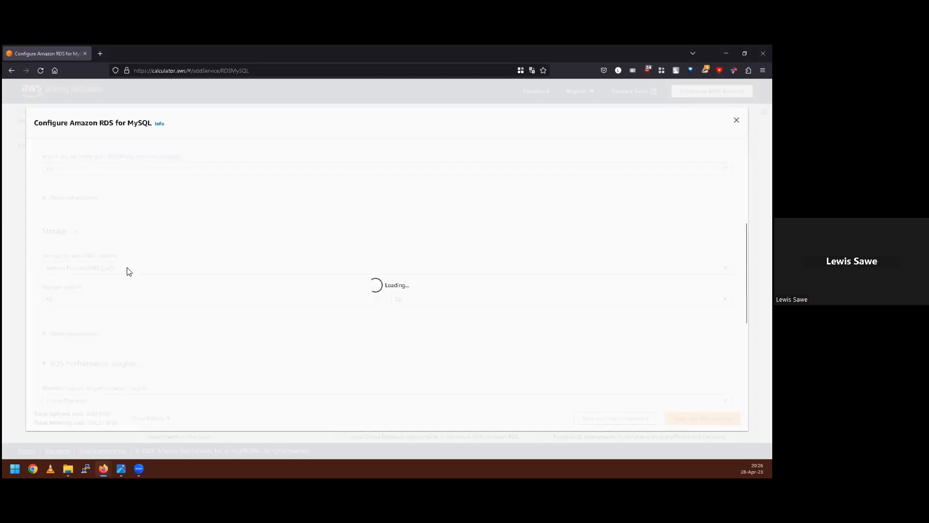
scroll(141, 284, down, 3)
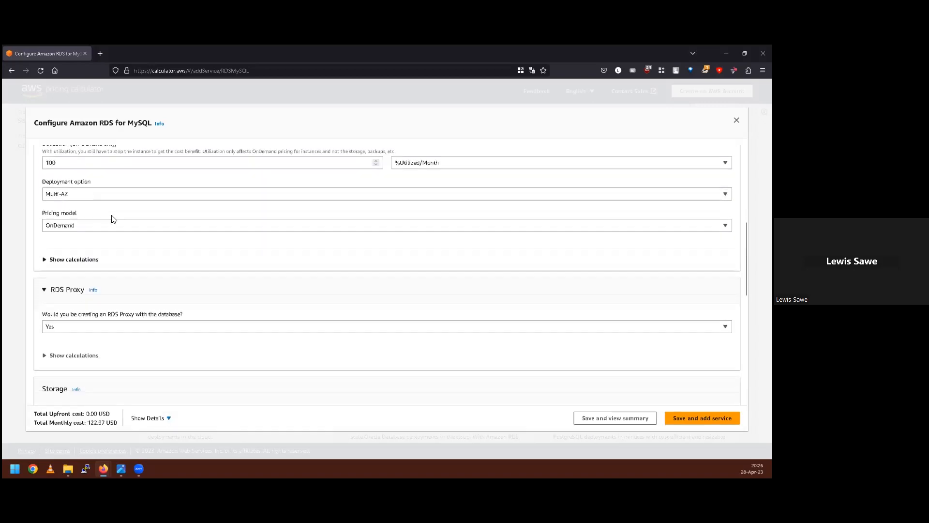
click(80, 203)
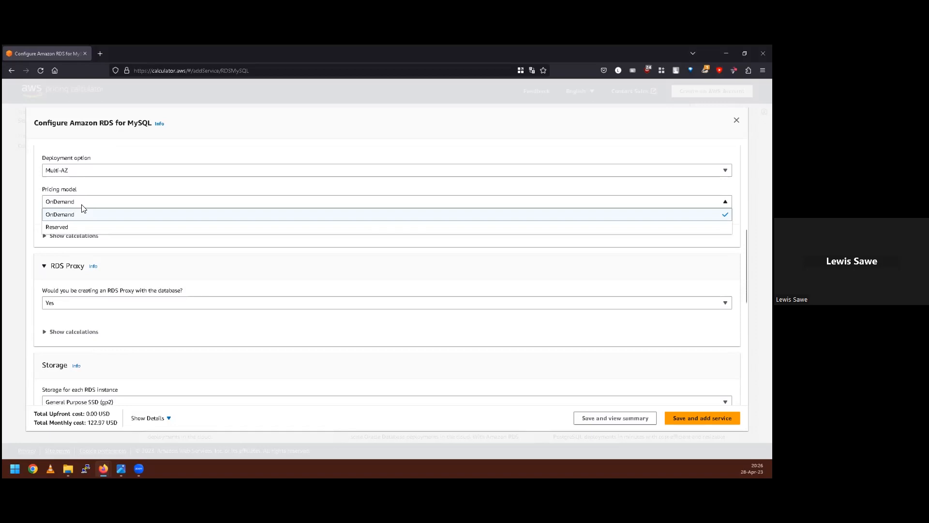
click(86, 202)
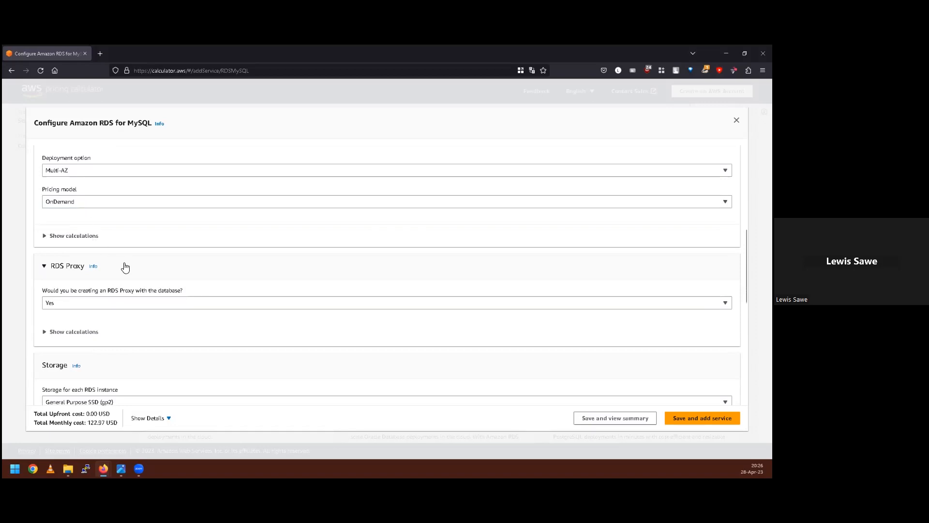
Set the storage amount for each RDS instance to 500 GB
scroll(135, 266, down, 3)
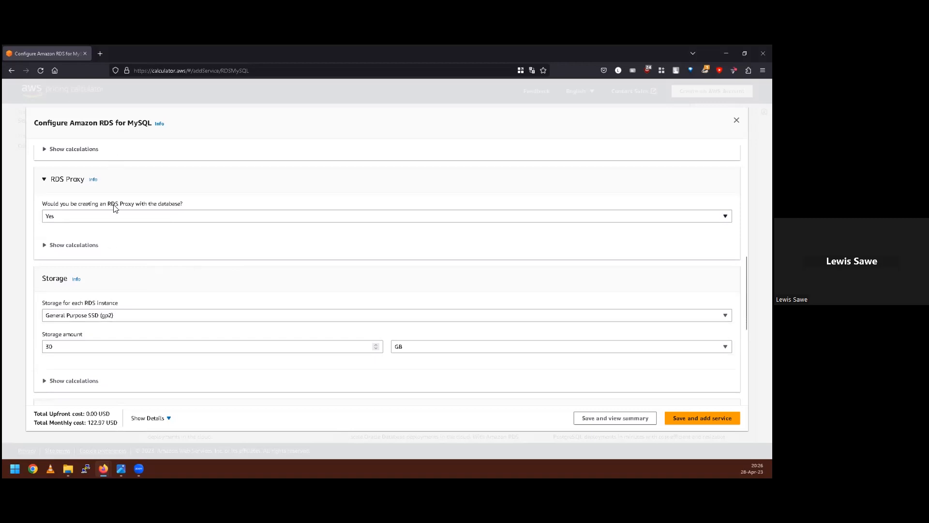
scroll(159, 233, down, 3)
drag(77, 260, 43, 259)
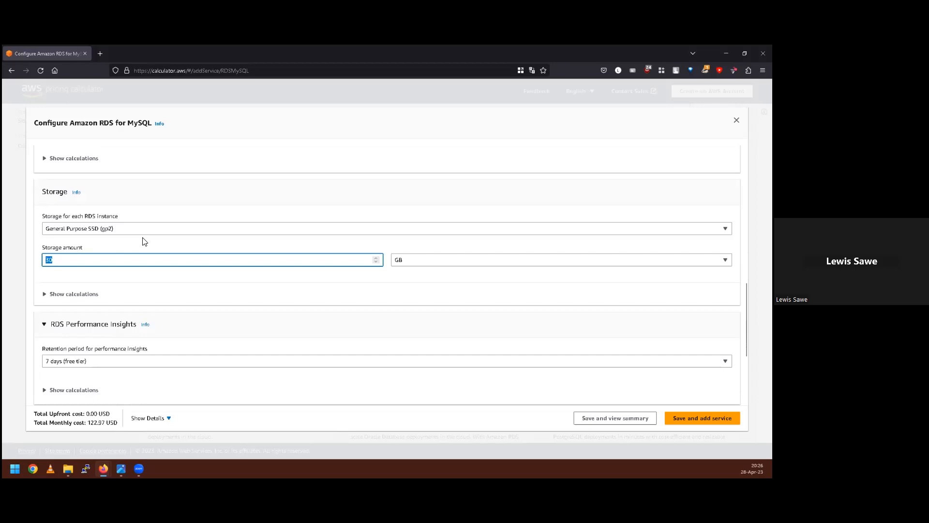
text(500)
scroll(222, 251, up, 2)
Change the storage amount for each RDS instance to 1 TB
scroll(222, 251, down, 3)
click(469, 175)
click(449, 203)
click(62, 172)
double_click(63, 173)
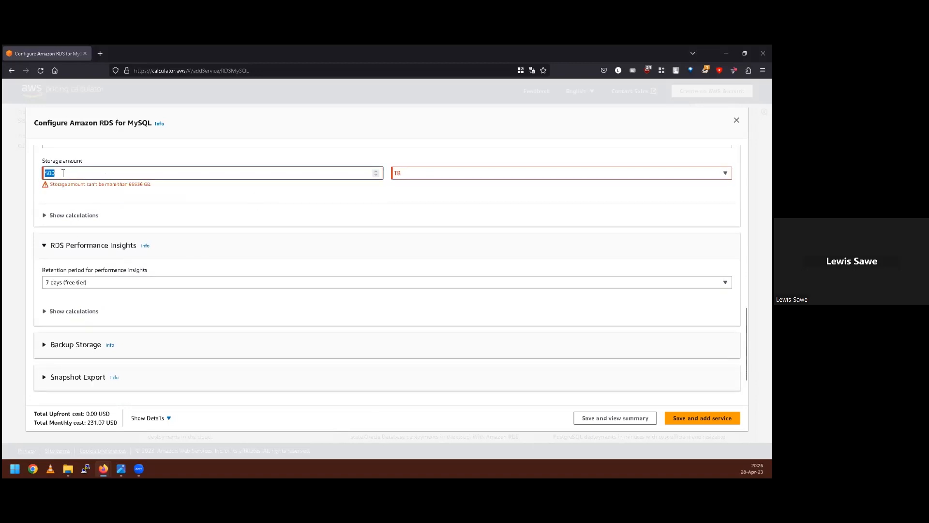
text(1)
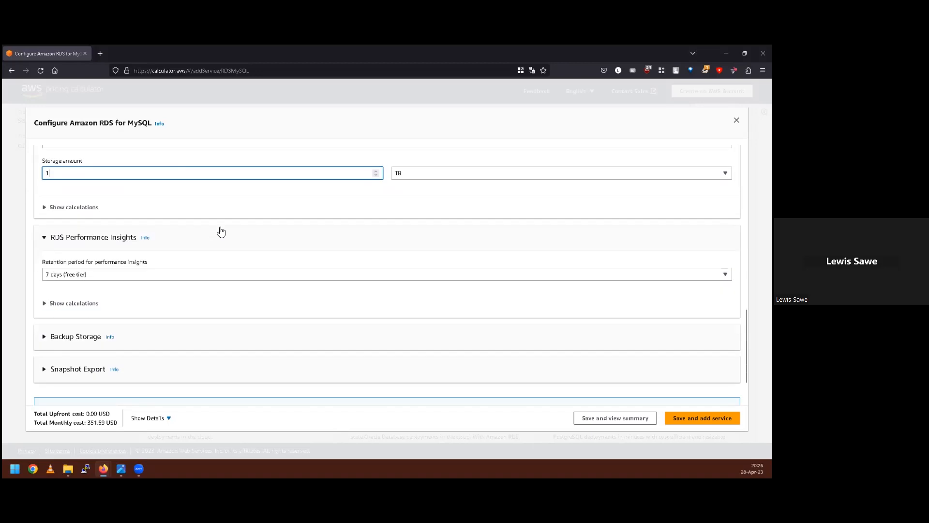
Expand the Backup Storage section and set the additional backup storage to 500 GB
scroll(220, 231, down, 2)
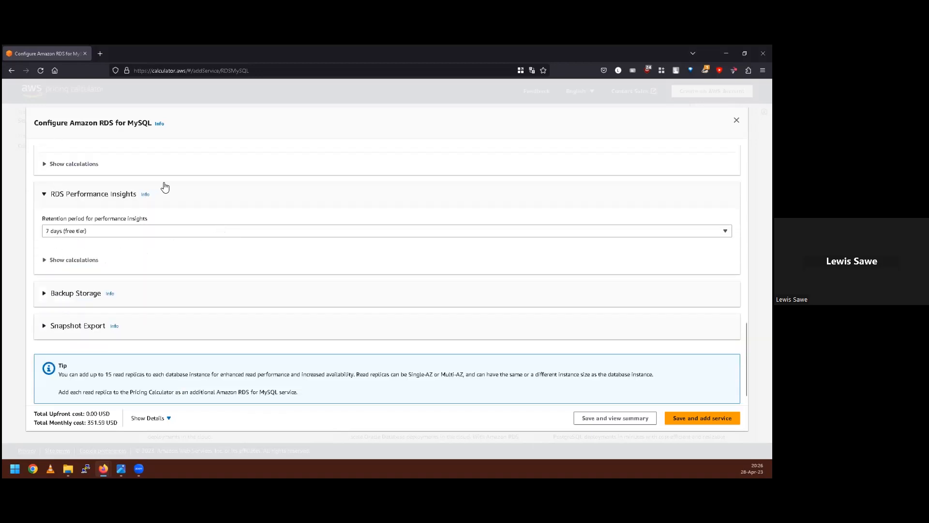
scroll(192, 234, down, 1)
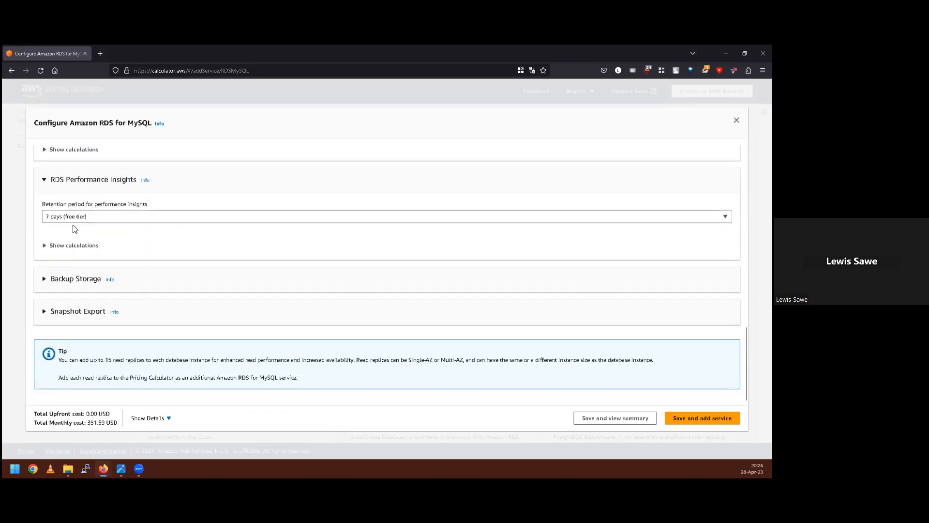
click(41, 288)
scroll(206, 294, down, 2)
click(132, 250)
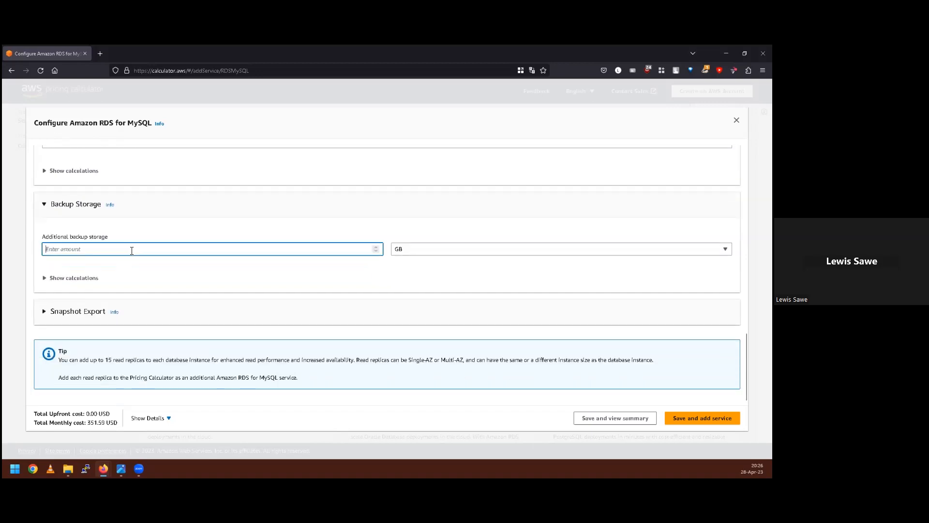
text(500)
Set the snapshot export's total backup size to 500 GB per month, and save the MySQL service to continue adding services
click(44, 311)
scroll(189, 290, down, 1)
scroll(190, 291, down, 2)
click(180, 301)
text(500)
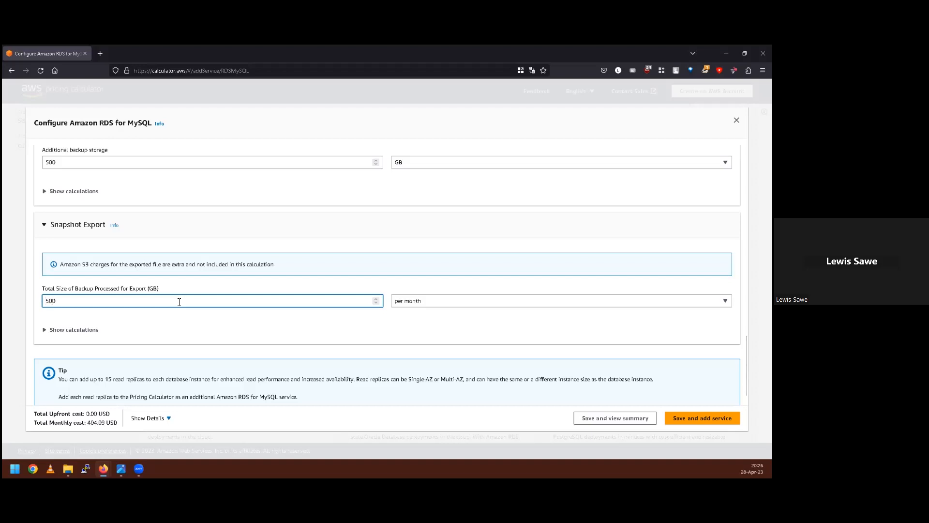
scroll(245, 303, down, 1)
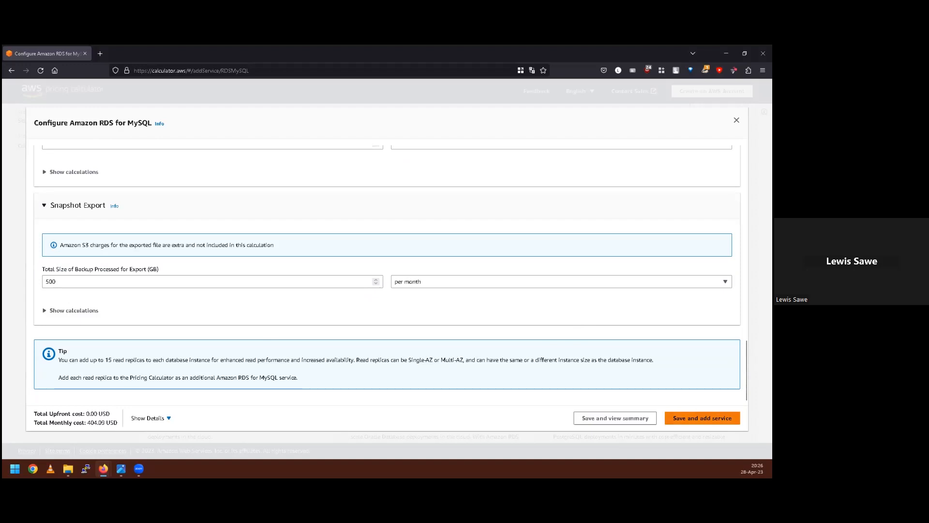
click(703, 418)
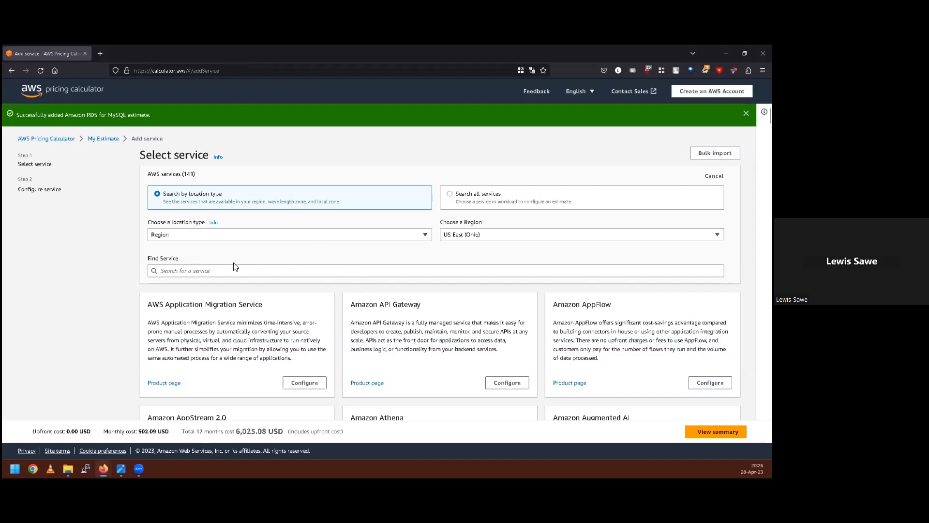
Search the US East (Ohio) services for "elb" and start configuring Elastic Load Balancing
click(209, 270)
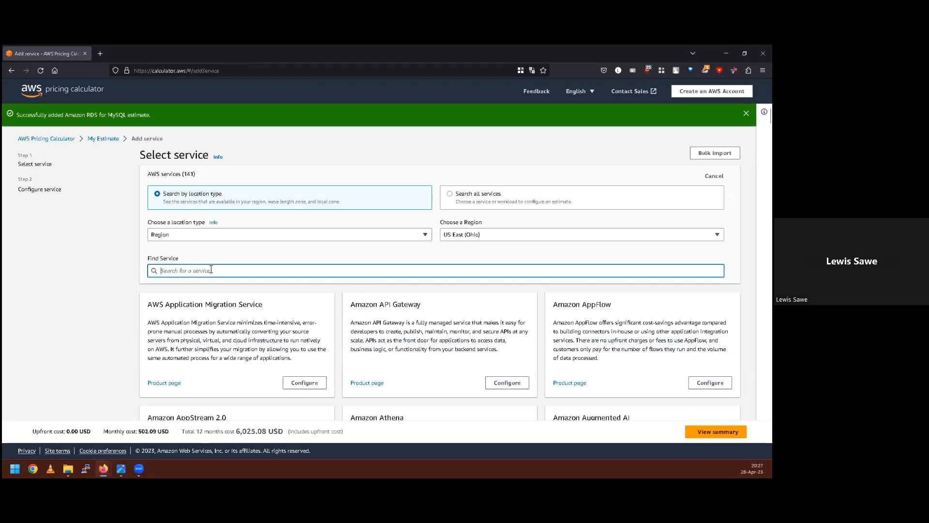
text(el)
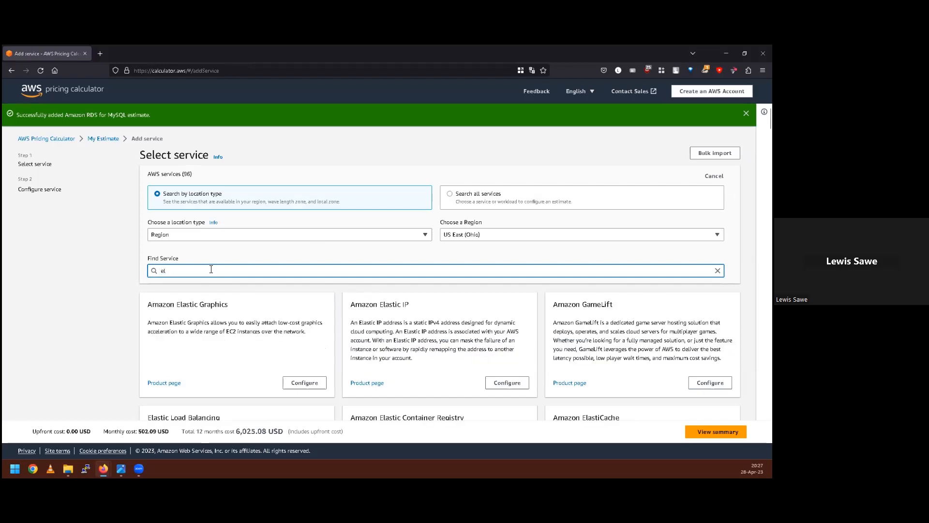
text(b)
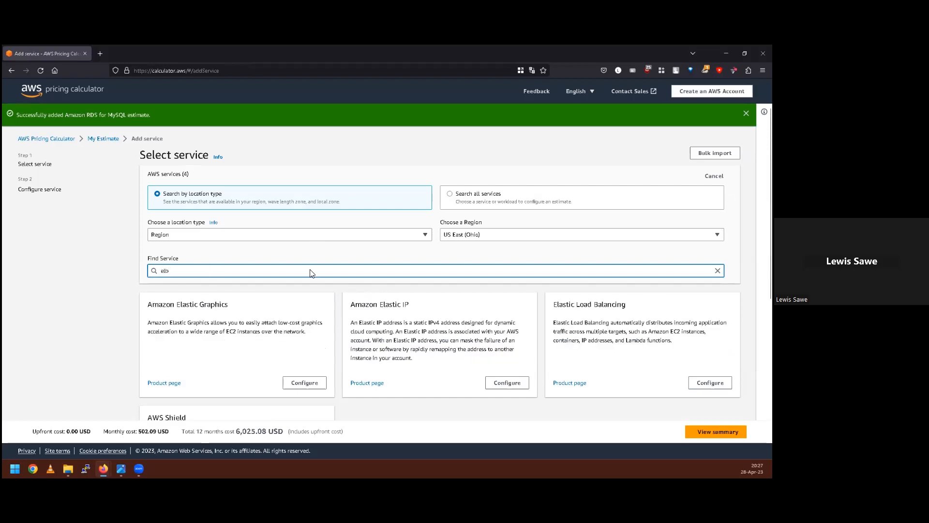
click(711, 382)
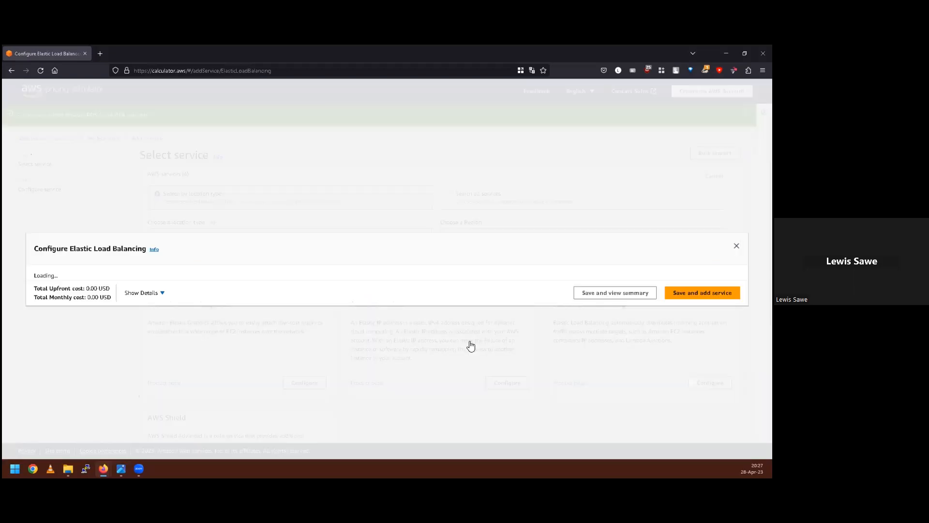
Enter "Cloudforce ELB" as the description of the Elastic Load Balancing service
click(135, 161)
text(Cloudforce)
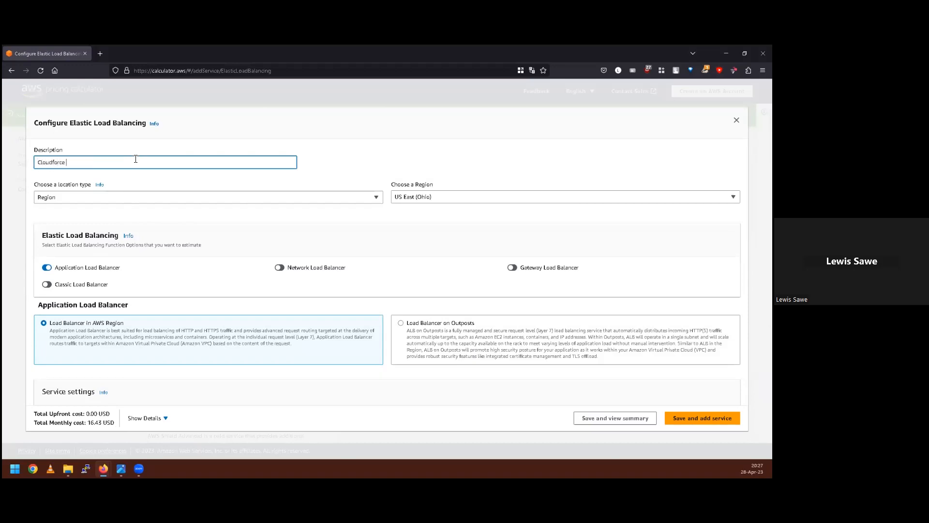
text( ELB)
Set the number of Application Load Balancers in the AWS Region to 2
scroll(320, 235, down, 1)
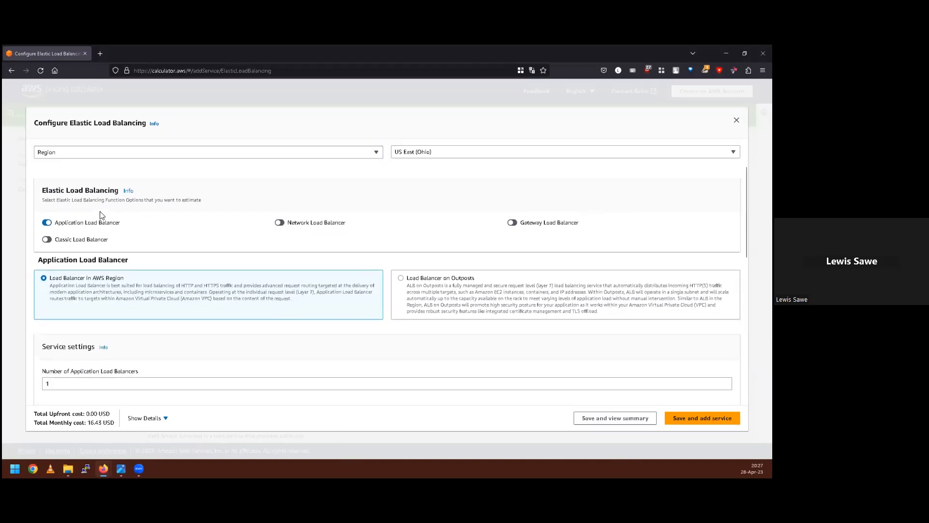
drag(46, 192, 125, 193)
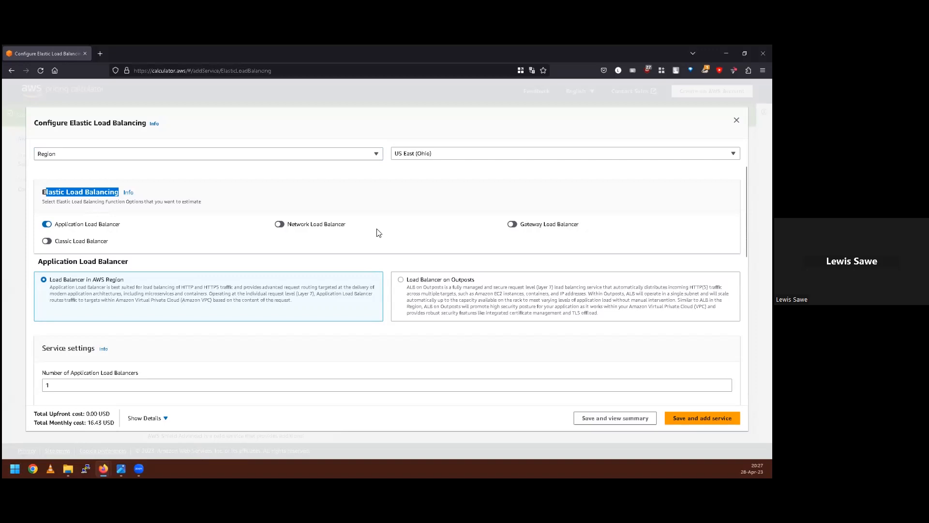
click(73, 198)
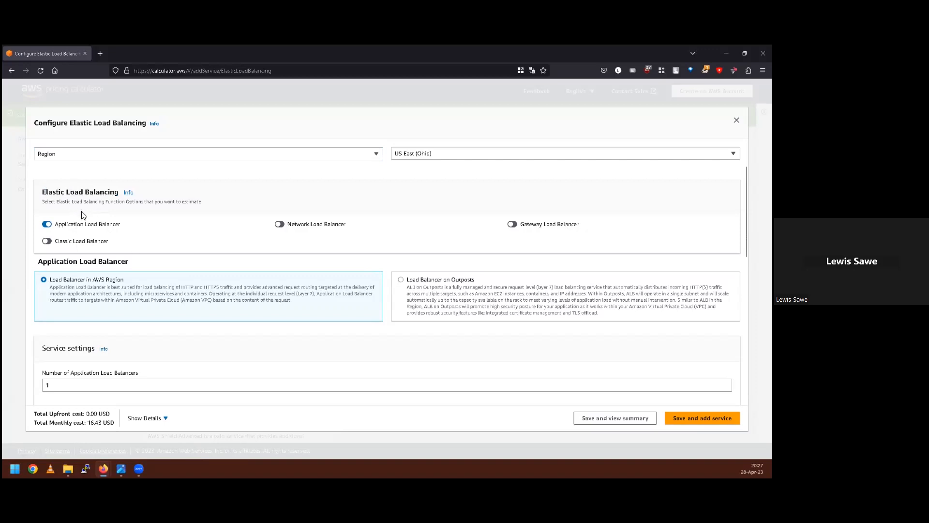
drag(55, 228, 107, 228)
scroll(176, 233, down, 3)
scroll(175, 233, down, 2)
scroll(194, 235, up, 2)
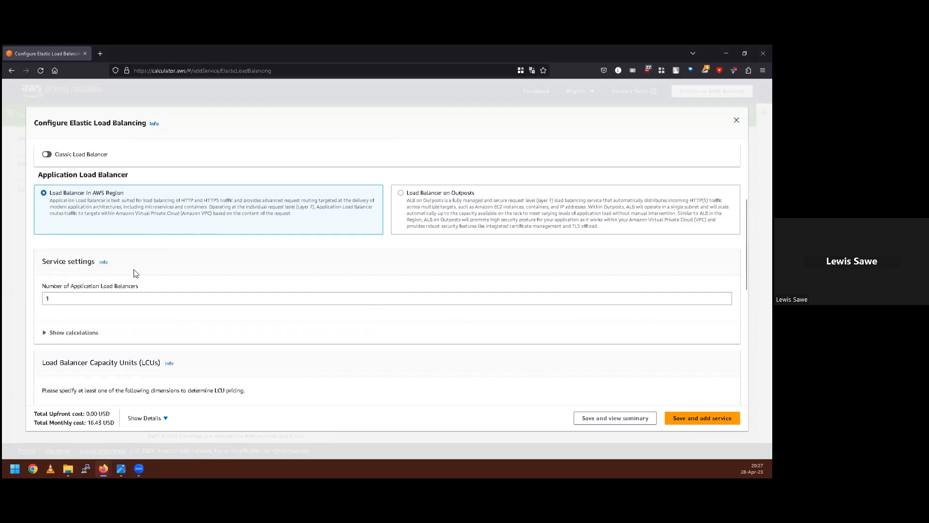
scroll(134, 273, down, 2)
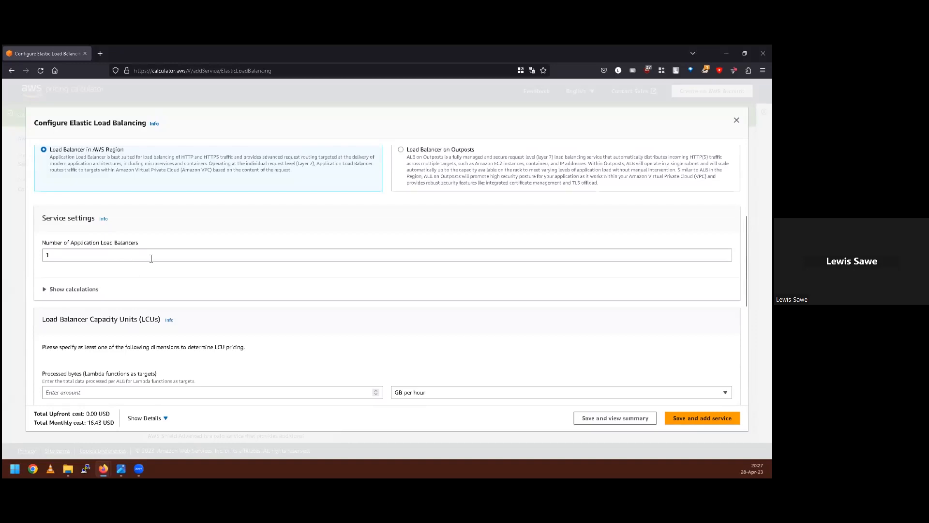
double_click(94, 253)
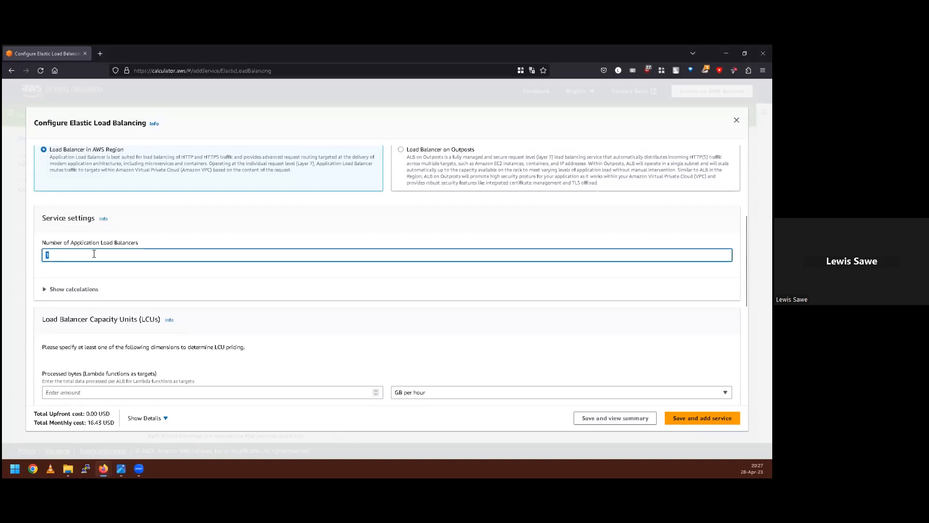
text(2)
Set the Lambda processed bytes unit to GB per month and the EC2 instances and IP addresses processed bytes to 5 GB per hour
scroll(170, 305, down, 4)
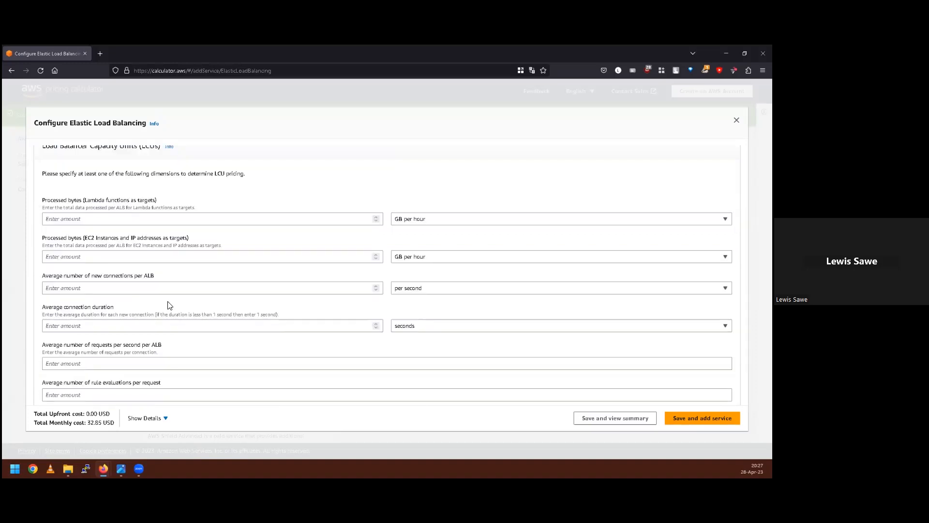
click(443, 220)
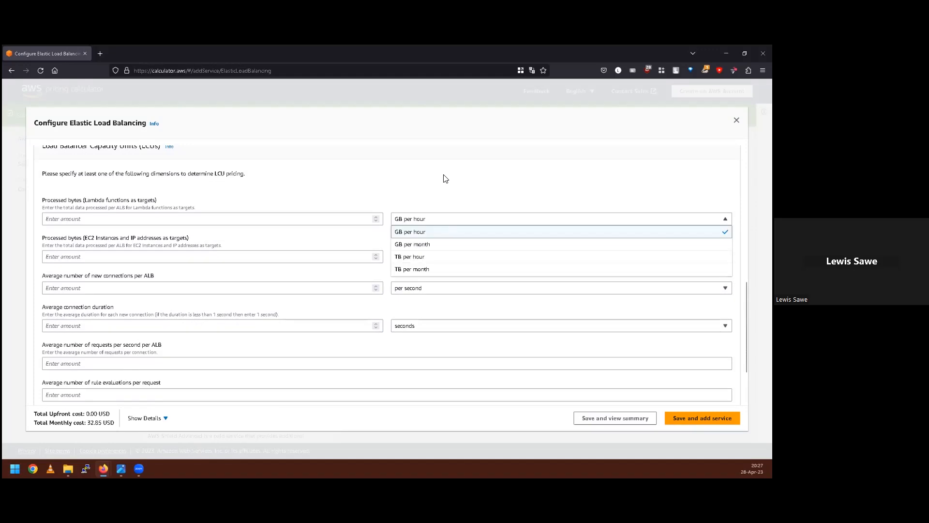
click(438, 244)
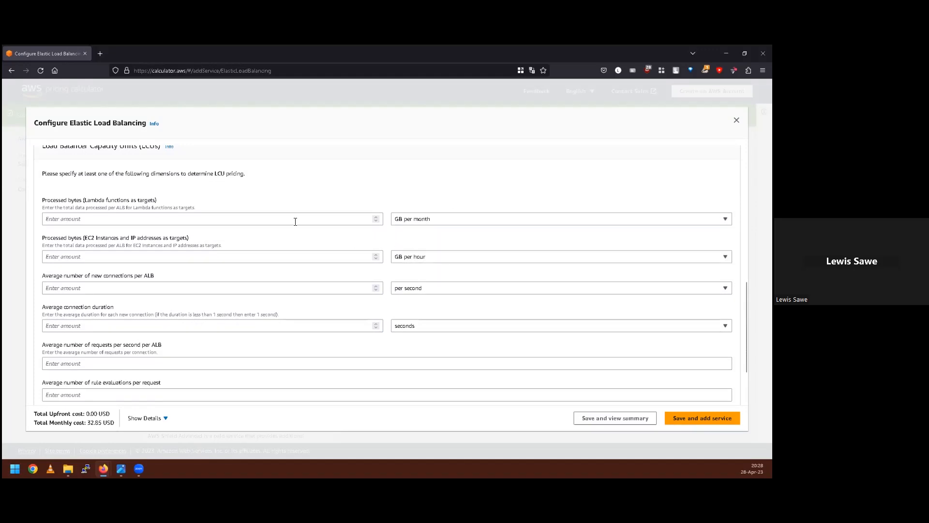
click(199, 256)
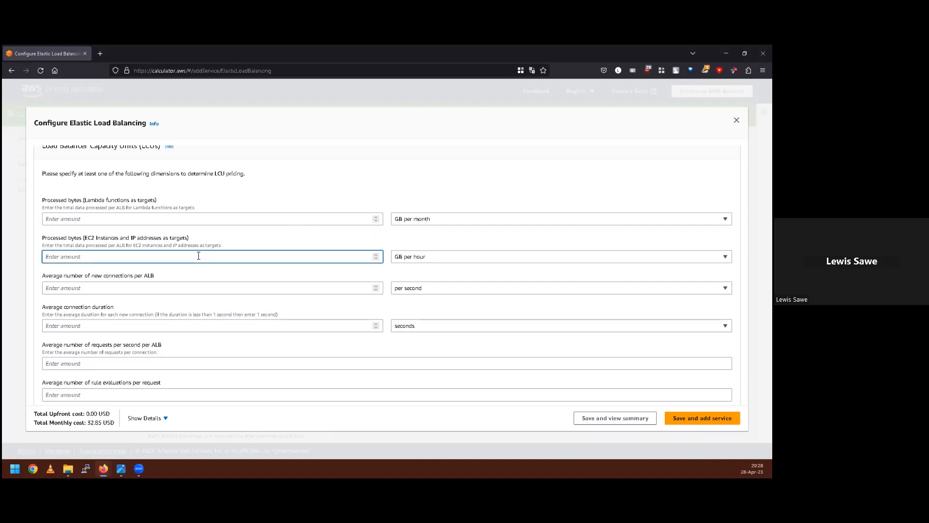
text(5)
key(Tab)
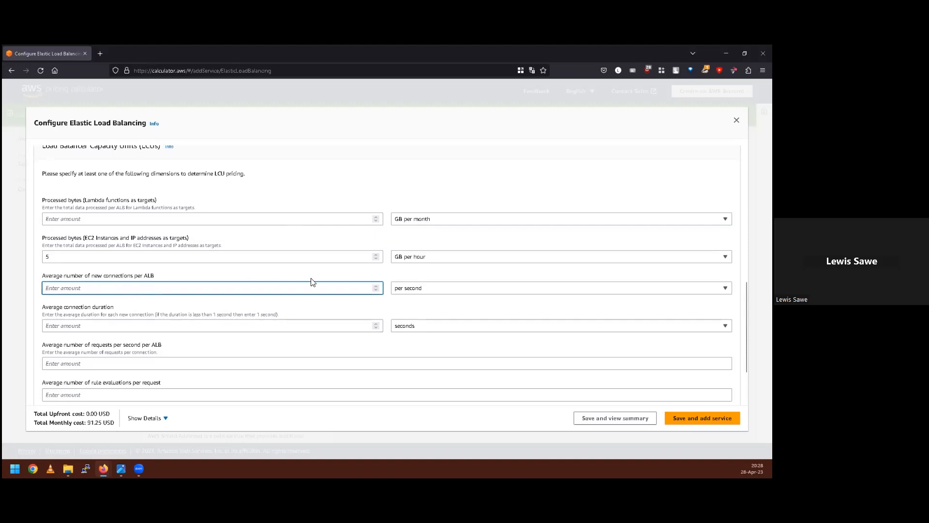
Set the average new connections per ALB to 500 per minute and the average connection duration to 1 second
text(500)
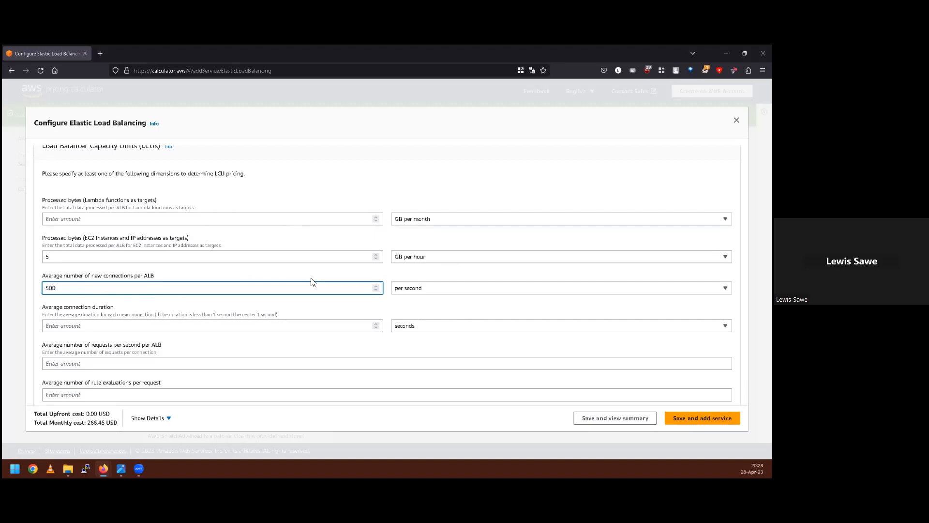
click(426, 289)
click(423, 312)
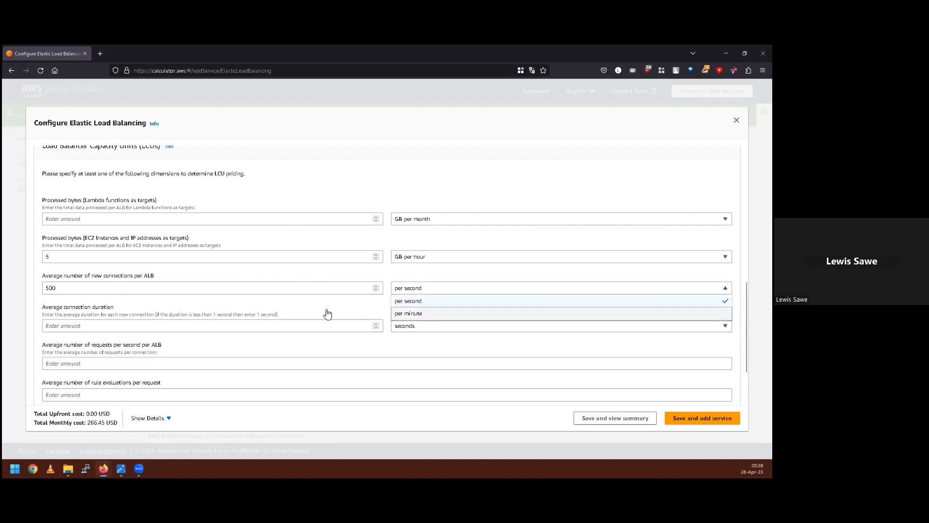
scroll(212, 290, down, 2)
click(91, 283)
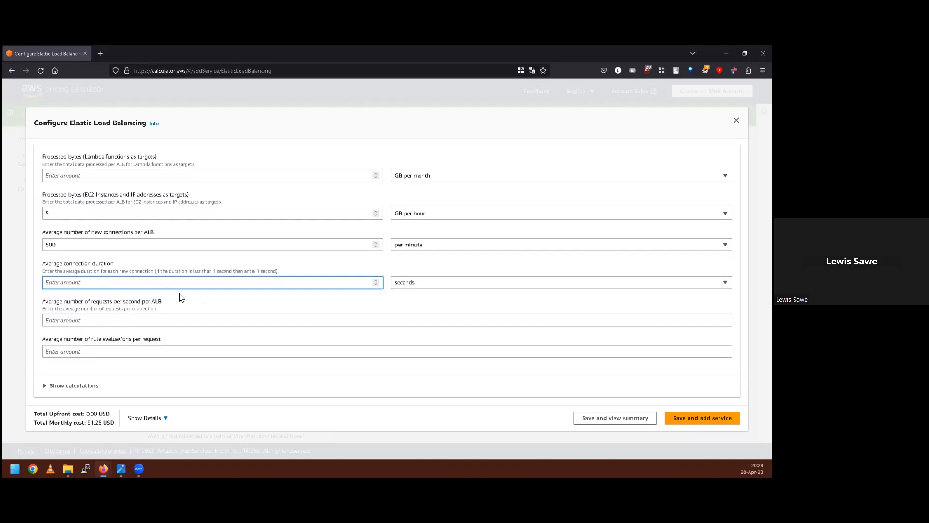
text(2)
key(BackSpace)
text(1)
Set both the average requests per second per ALB and rule evaluations per request to 100, and save the service to continue adding services
scroll(110, 325, down, 2)
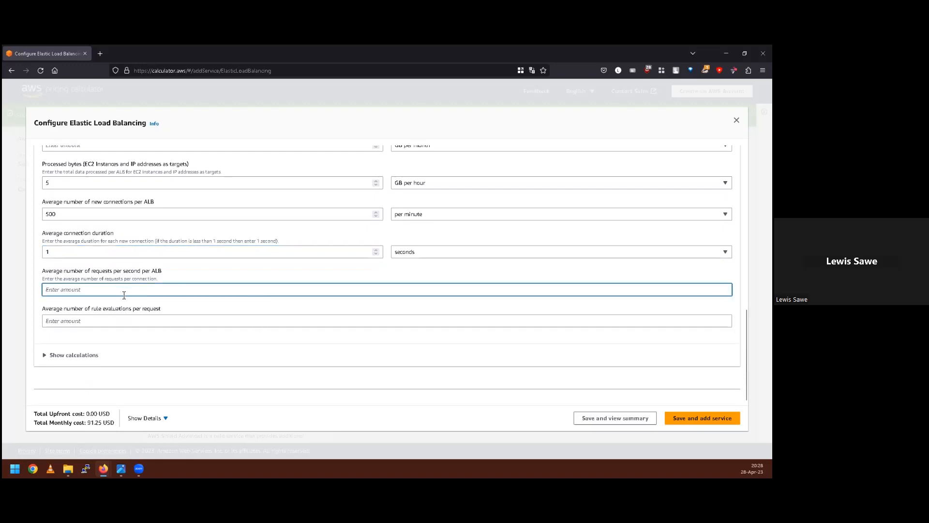
text(100)
click(135, 321)
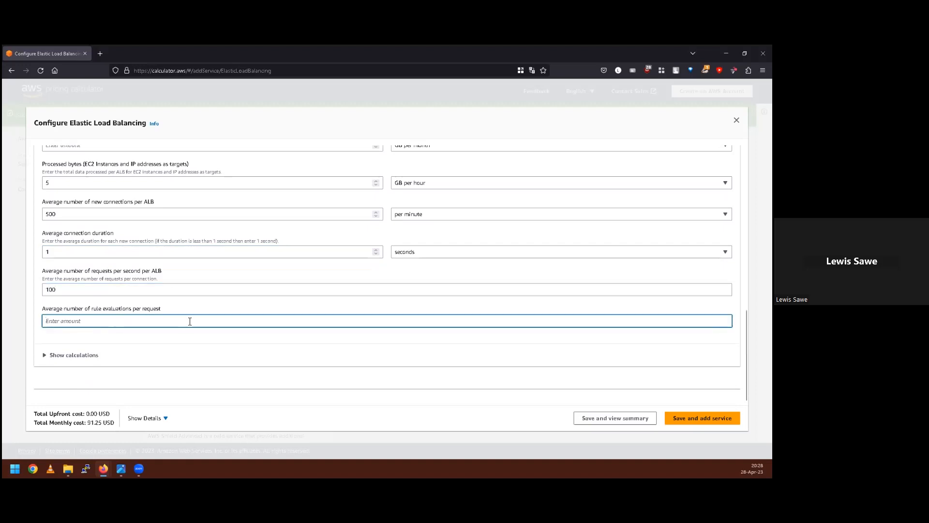
text(100)
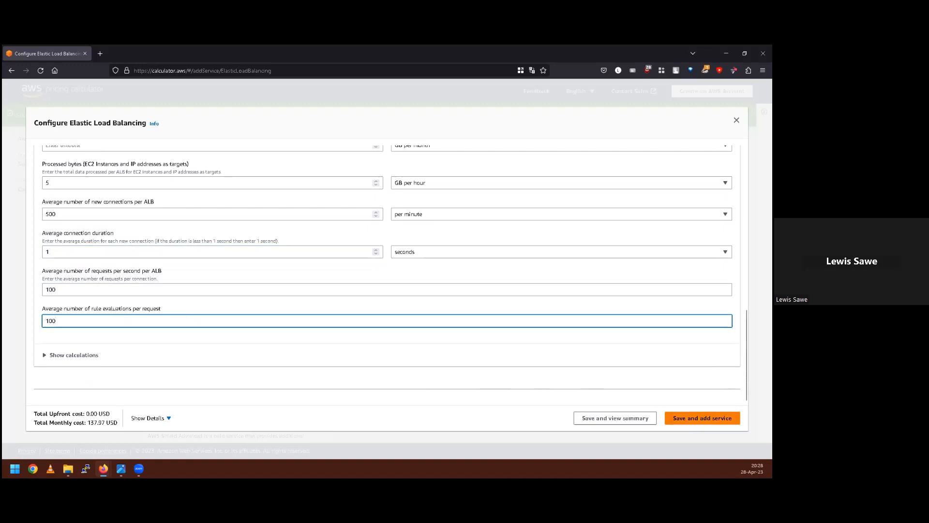
click(702, 417)
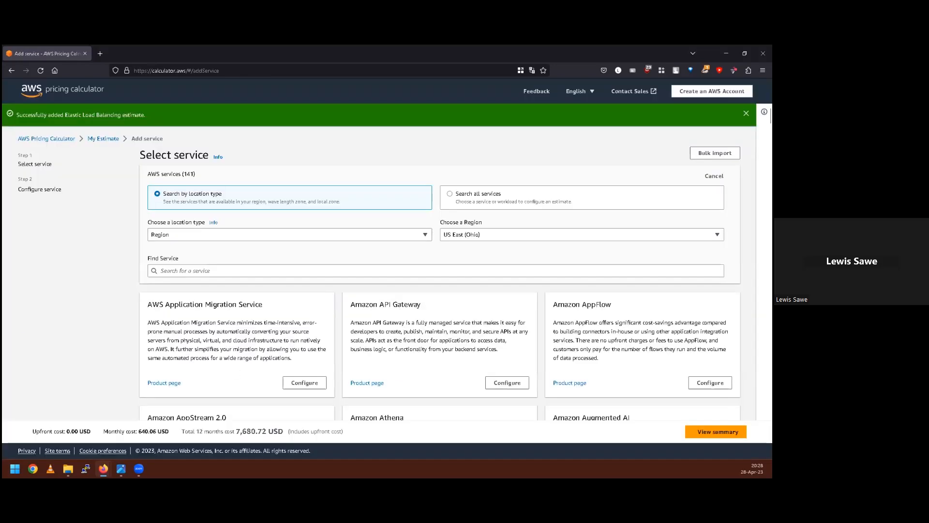
Find Amazon Virtual Private Cloud by searching for "vpc", and start configuring it with the description "Cloudforce VPC"
click(199, 271)
text(vpc)
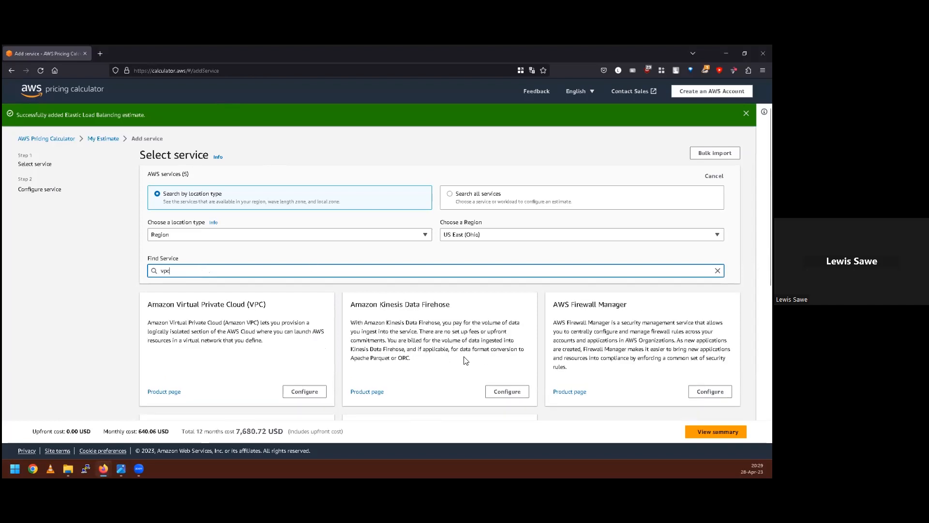
scroll(311, 335, down, 2)
click(310, 348)
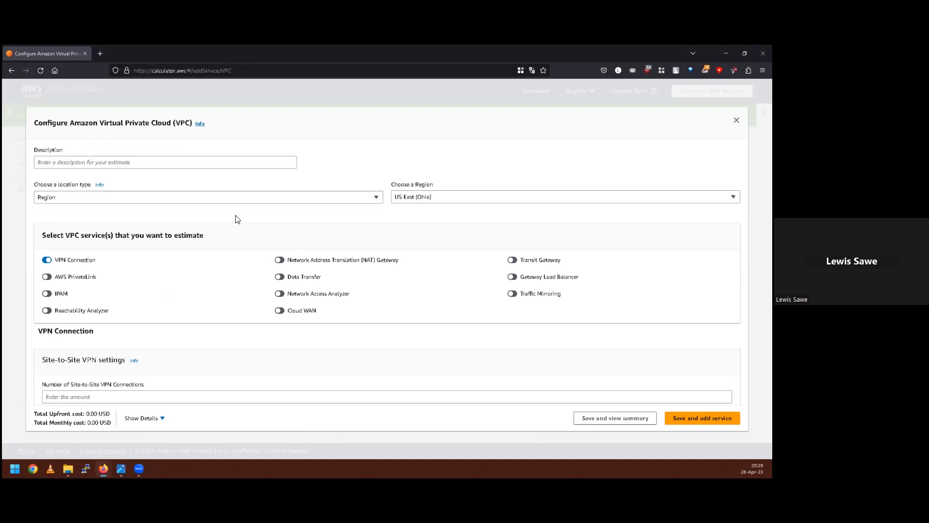
click(194, 158)
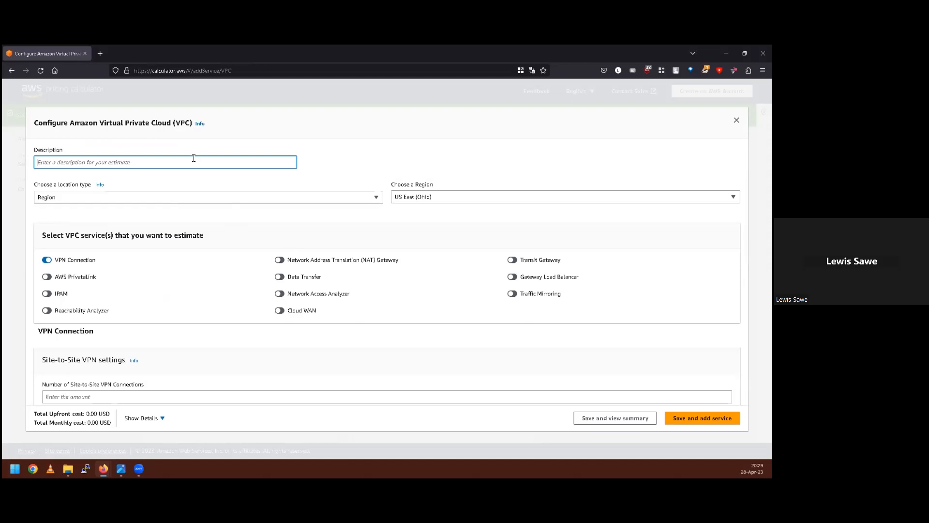
text(Cloudforce VPC)
Include the Network Address Translation (NAT) Gateway in the VPC estimate and exclude the VPN Connection
scroll(176, 255, down, 2)
scroll(177, 254, up, 2)
scroll(177, 255, down, 1)
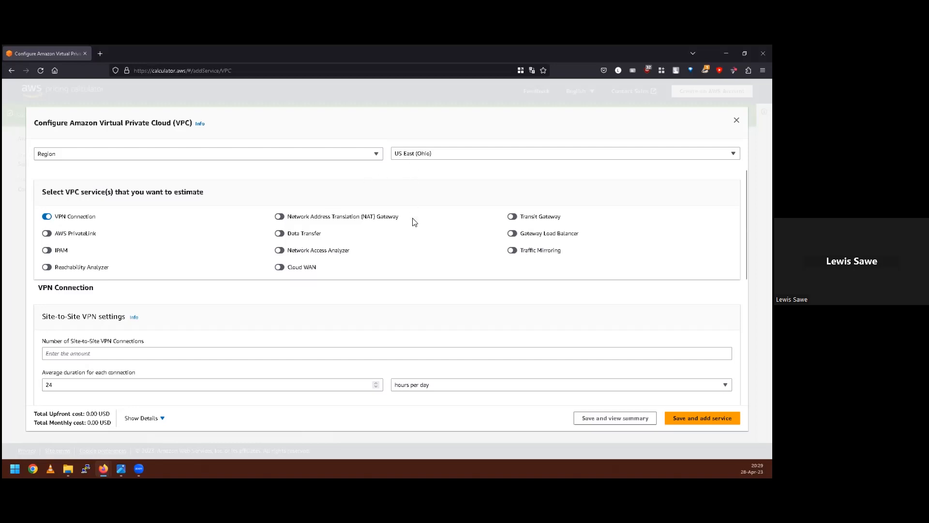
scroll(399, 251, down, 1)
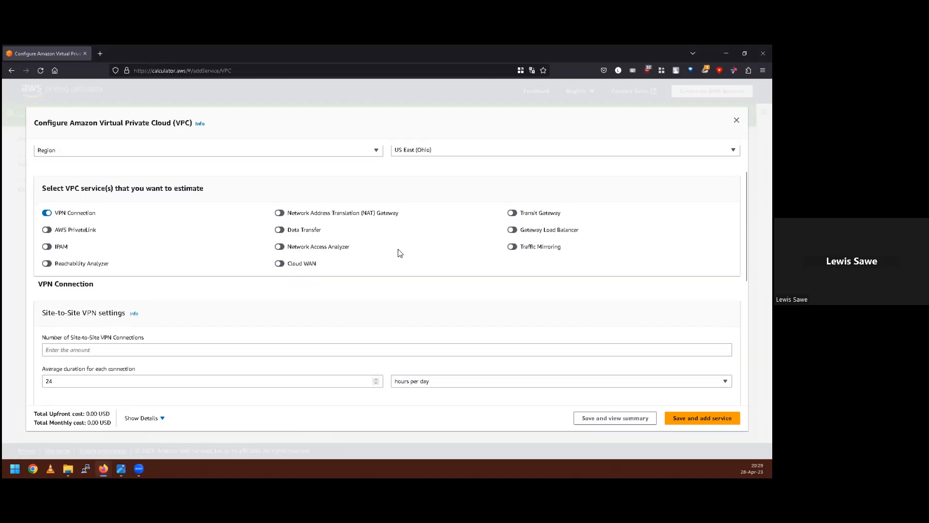
scroll(363, 248, up, 1)
click(280, 217)
click(47, 217)
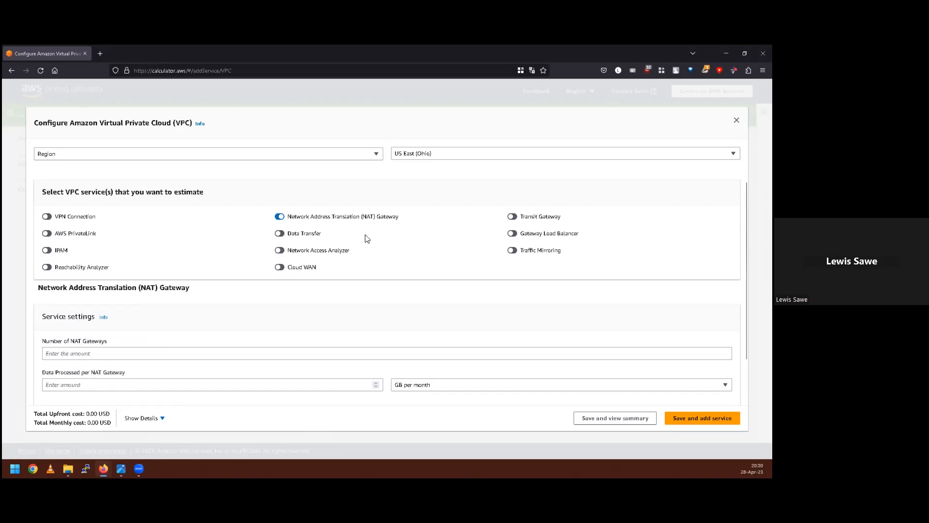
Include Data Transfer and Reachability Analyzer in the VPC services to estimate
scroll(372, 240, down, 3)
scroll(380, 241, up, 2)
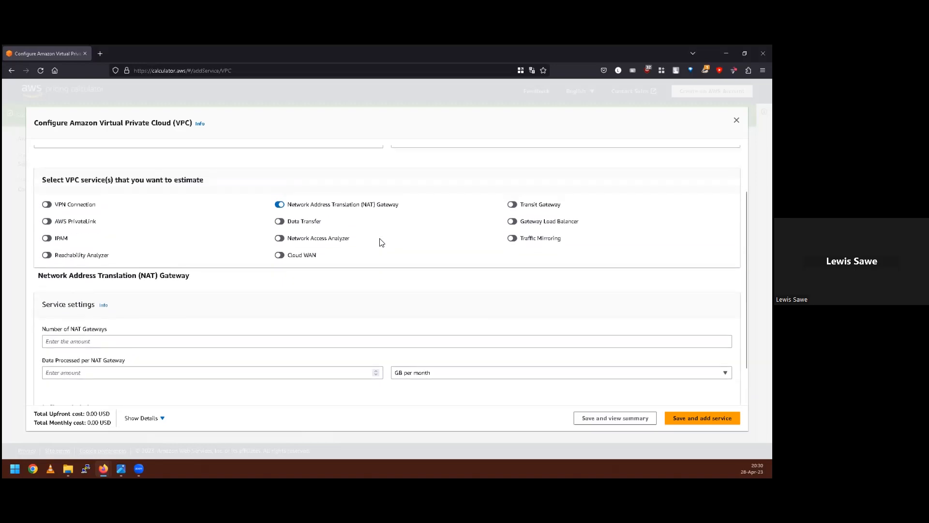
click(280, 221)
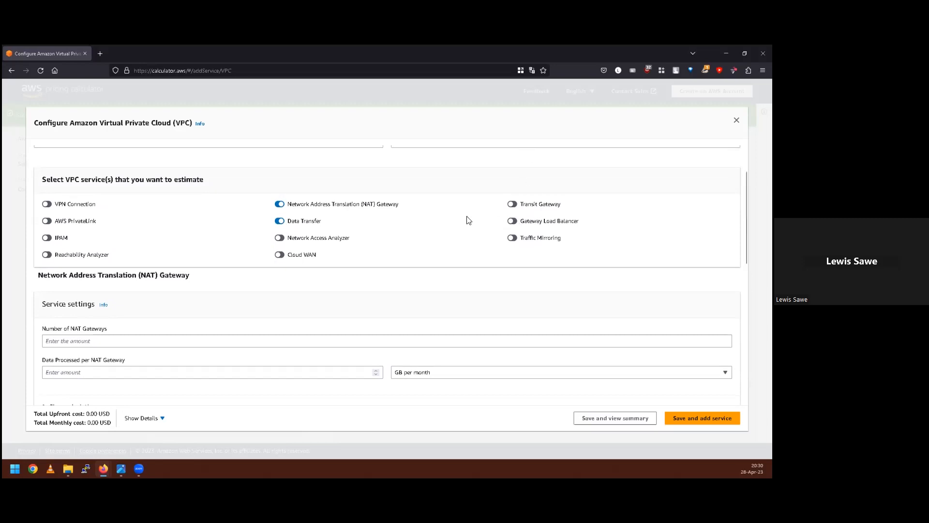
click(49, 255)
Set the number of NAT Gateways to 1 and the data processed per NAT Gateway to 100 GB per month
scroll(237, 269, down, 10)
scroll(239, 271, down, 2)
scroll(239, 272, up, 10)
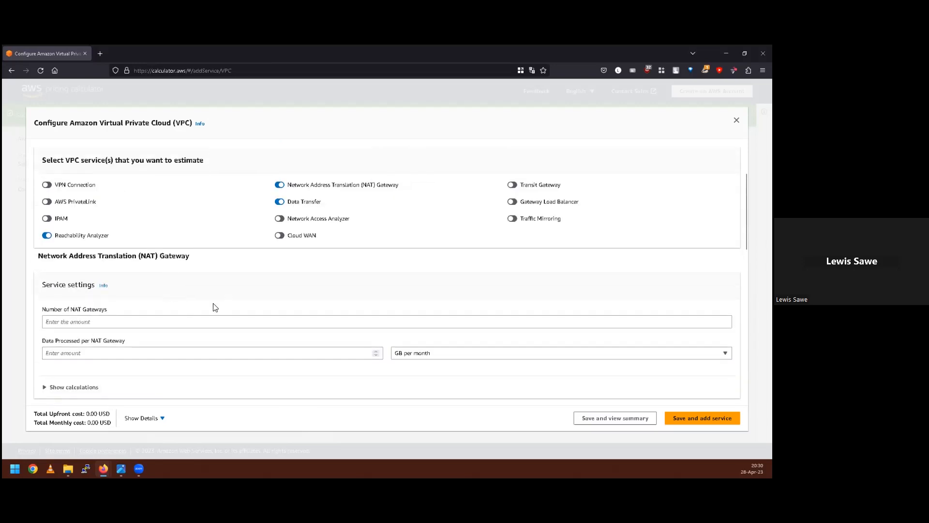
scroll(129, 315, down, 3)
click(125, 239)
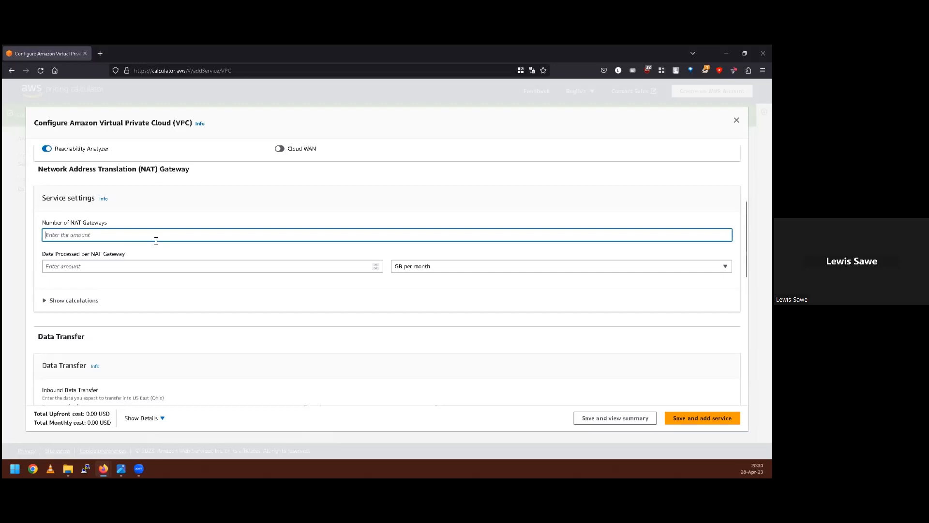
text(1)
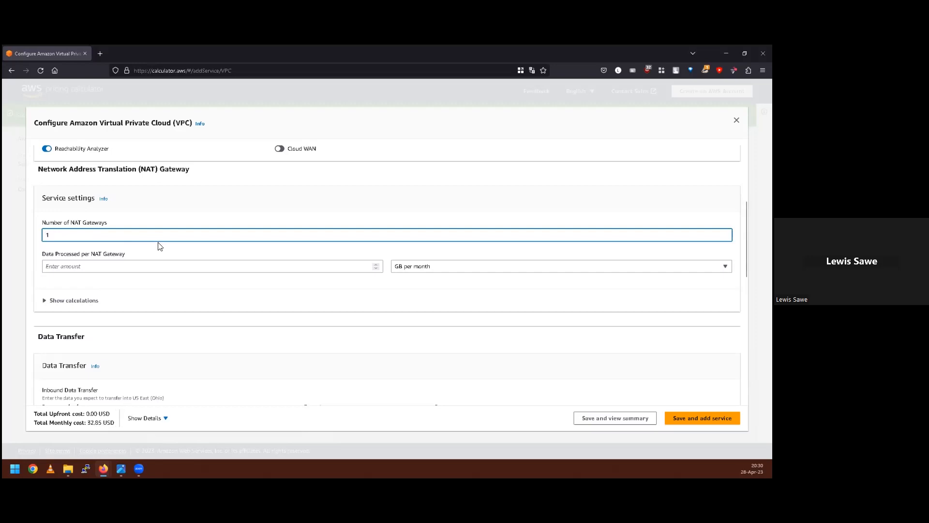
click(135, 265)
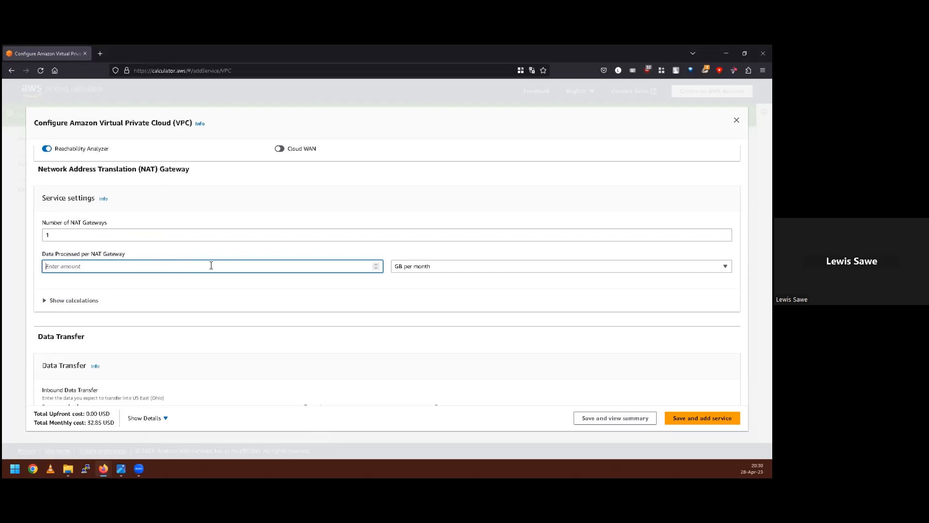
text(100)
Set the VPC inbound data transfer to 500 GB per month from the Internet (free)
scroll(211, 274, down, 3)
click(207, 248)
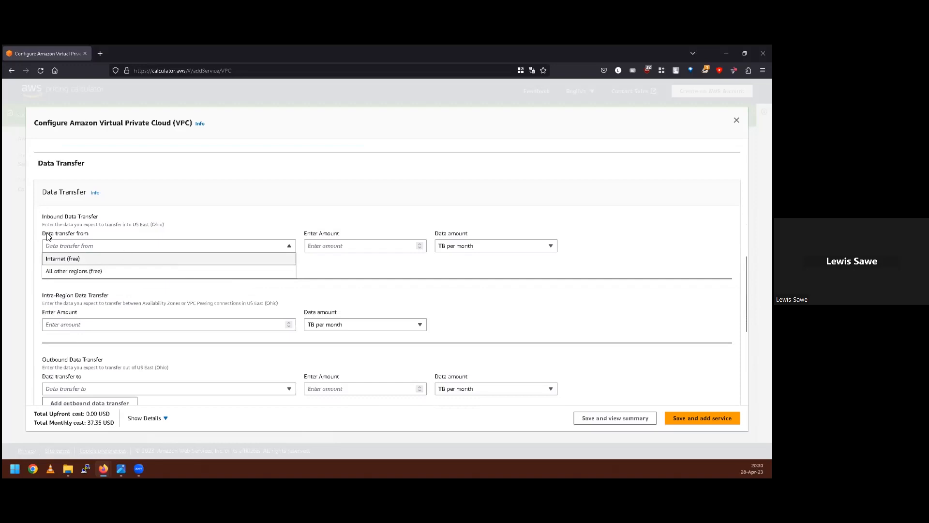
click(88, 259)
click(378, 248)
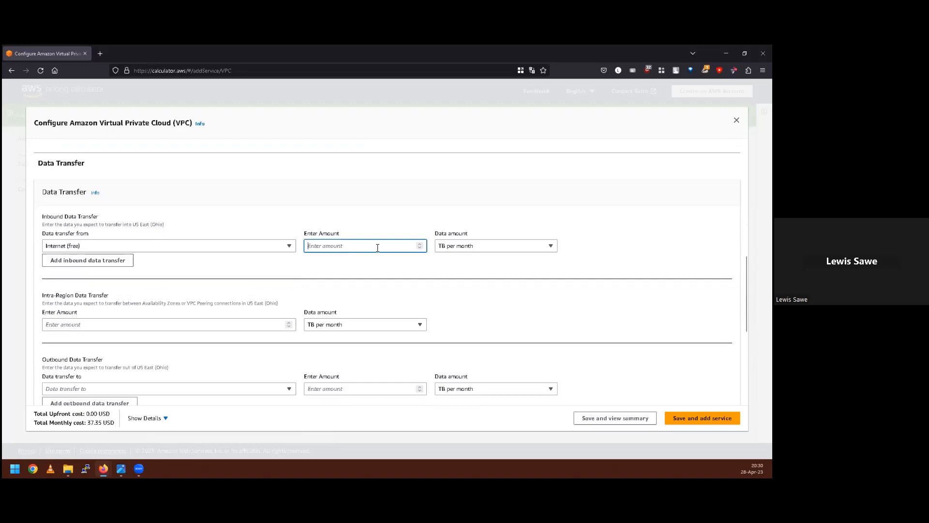
text(1)
key(BackSpace)
text(500)
click(481, 246)
click(489, 260)
Set the intra-region data transfer to 500 GB per month
scroll(99, 246, down, 2)
click(135, 238)
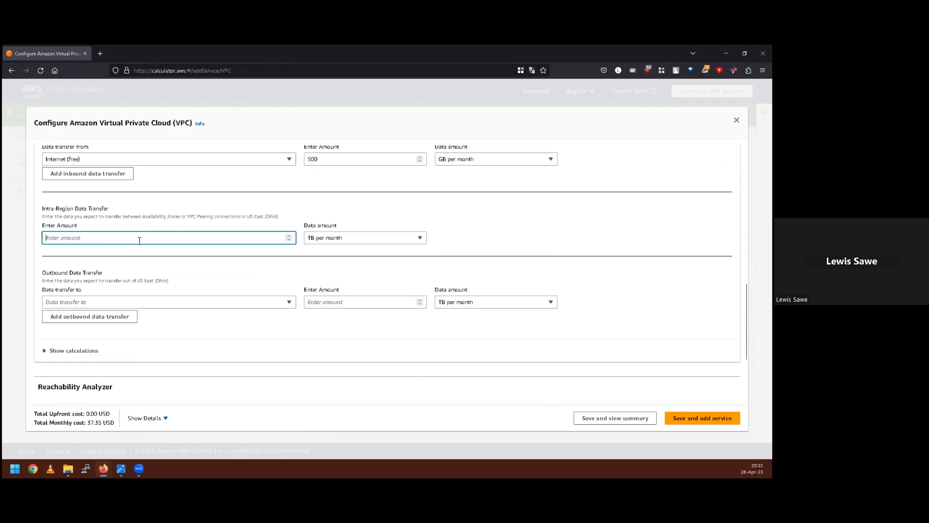
text(500)
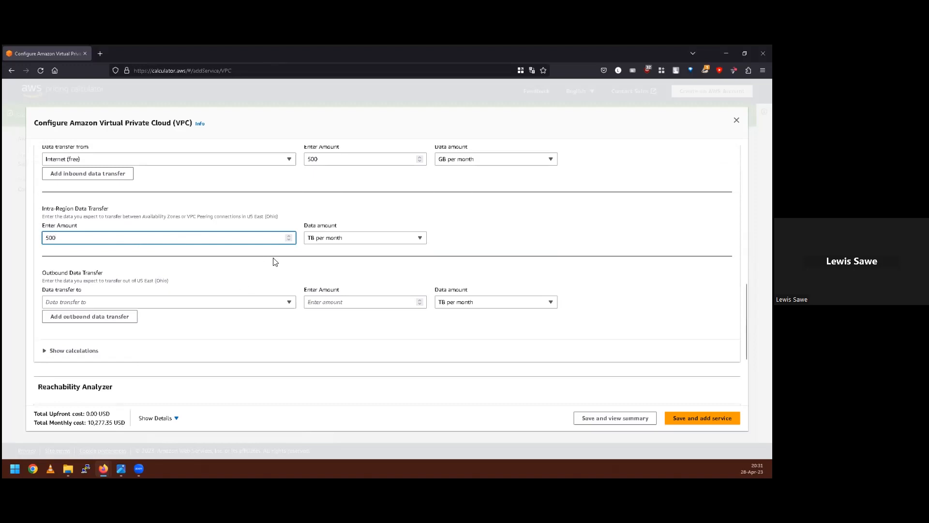
click(343, 238)
click(348, 255)
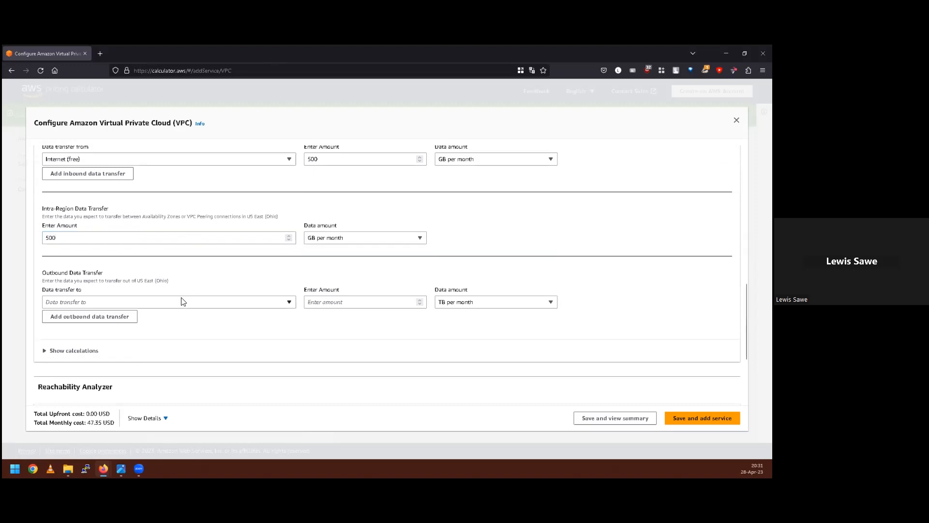
Set the VPC outbound data transfer to 500 GB per month to the Internet (0.05 USD - 0.09 USD per GB)
click(145, 306)
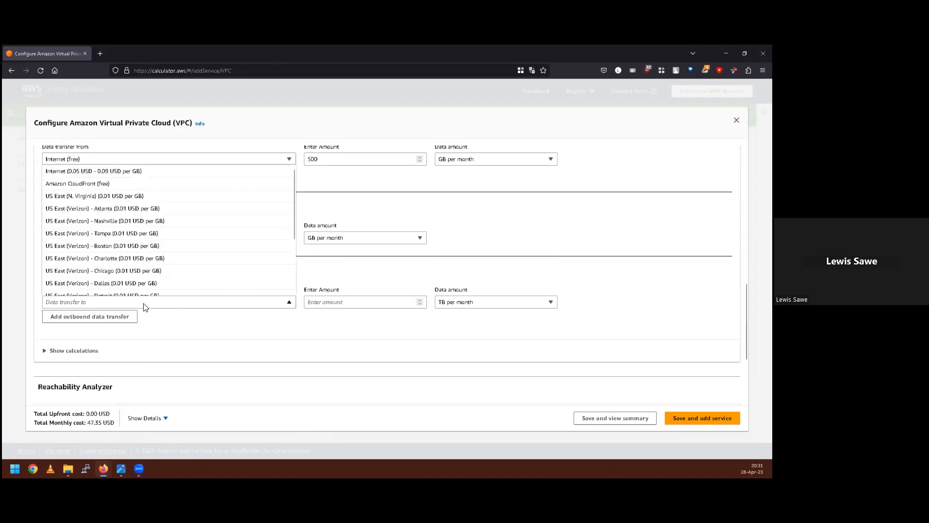
click(93, 172)
click(341, 301)
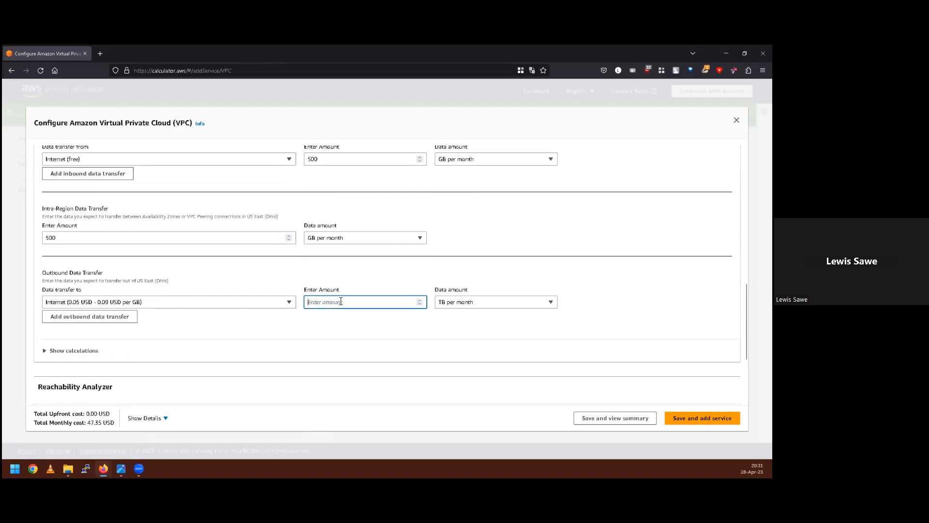
text(500)
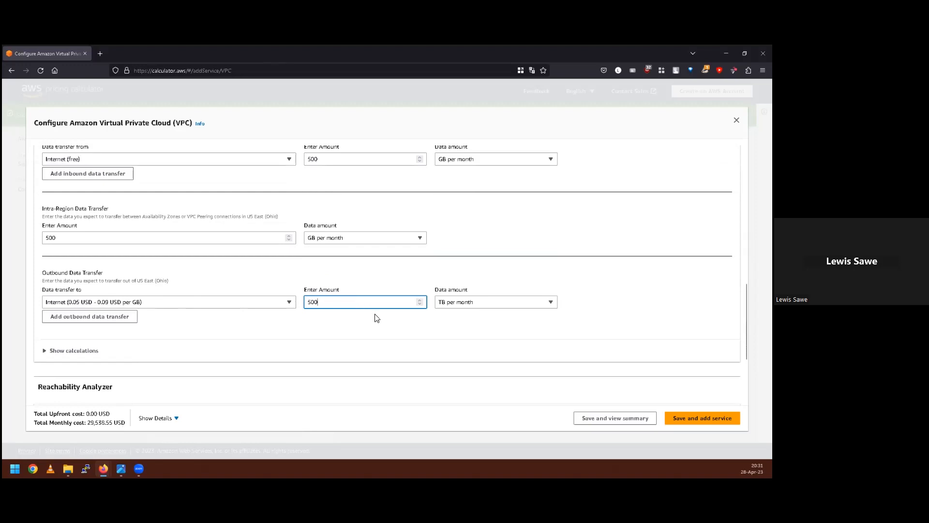
click(465, 306)
click(464, 315)
Set the Reachability Analyzer to 60 connectivity analyses per month and save the VPC service to the estimate
scroll(158, 336, down, 1)
scroll(158, 336, down, 2)
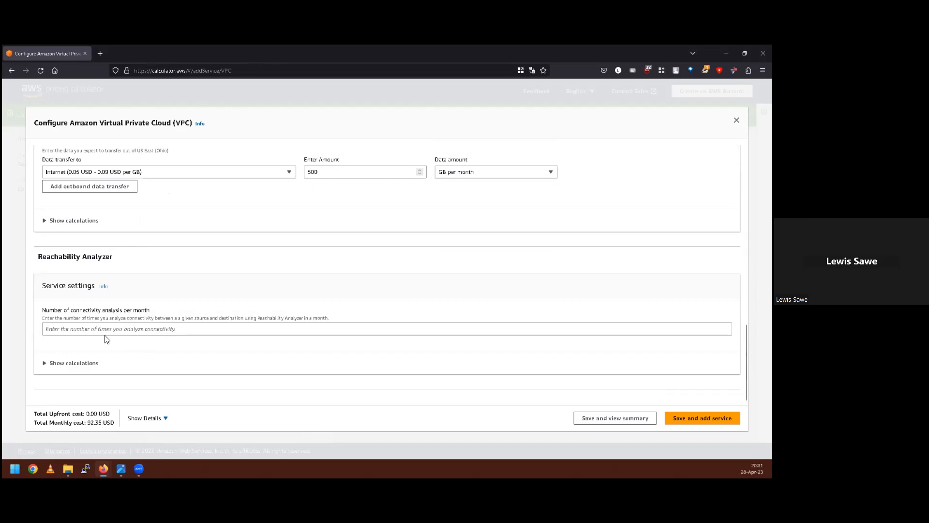
click(147, 331)
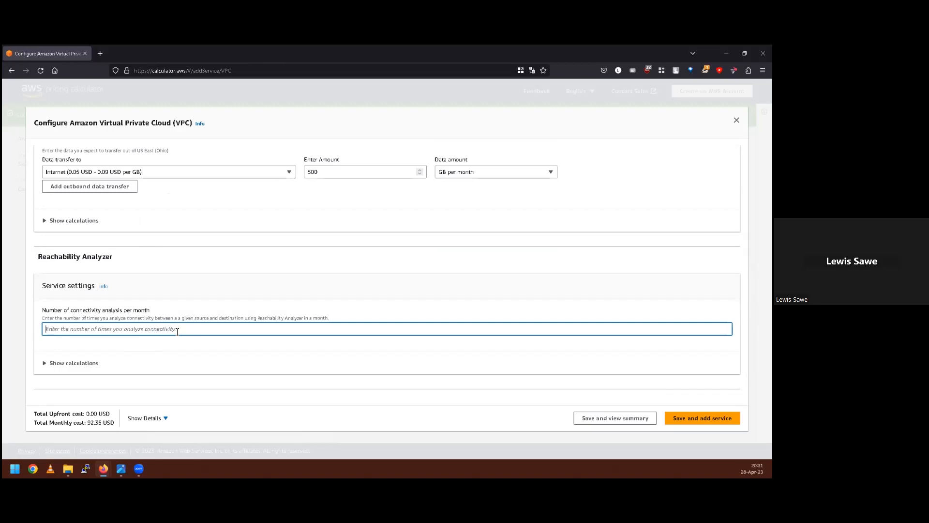
text(60)
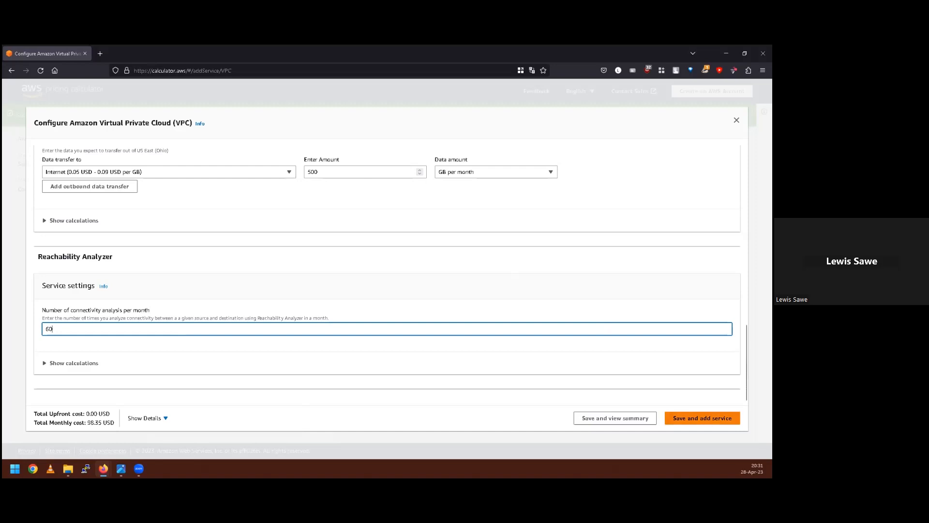
click(703, 418)
Open the summary of the complete estimate from the service catalogue
scroll(435, 283, down, 6)
scroll(434, 286, up, 2)
key(alt+Tab)
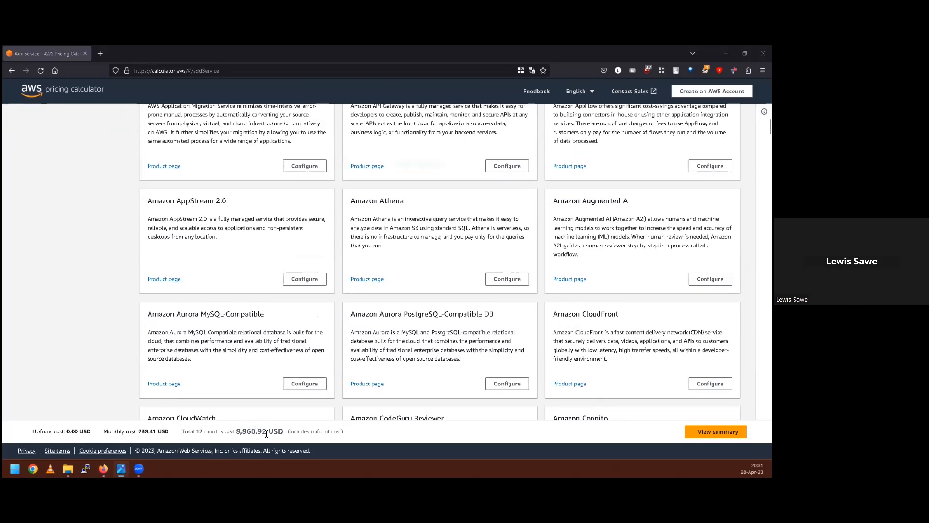
click(718, 431)
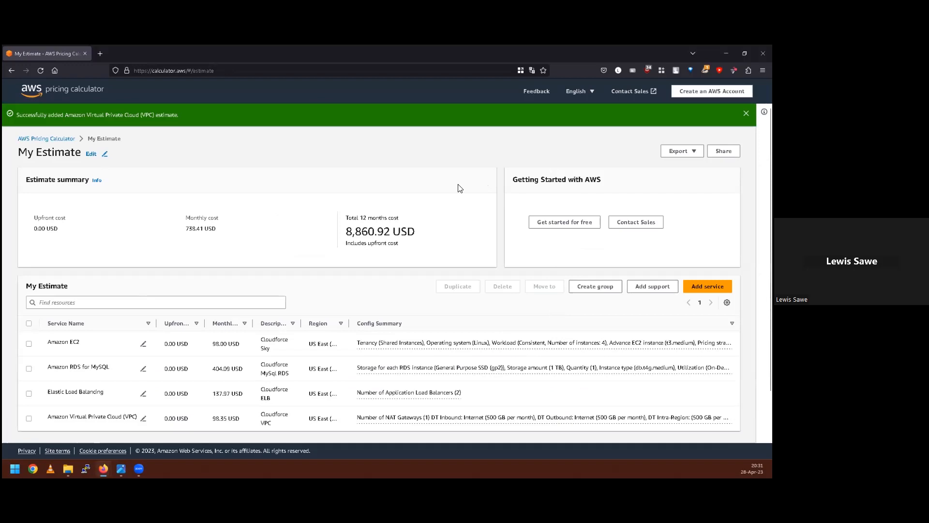
Examine the upfront, monthly and 12-month costs in the estimate summary and the costs of each listed service
scroll(311, 250, down, 2)
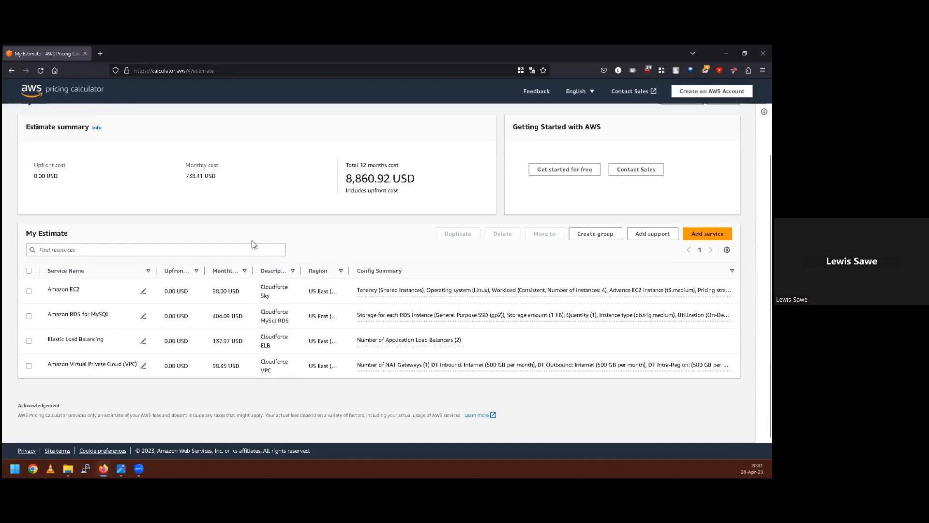
scroll(252, 243, up, 2)
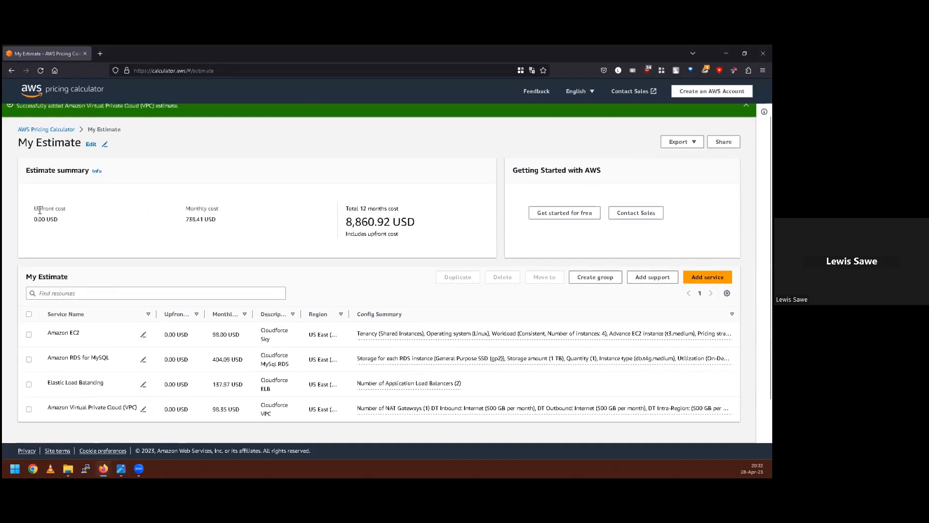
triple_click(39, 210)
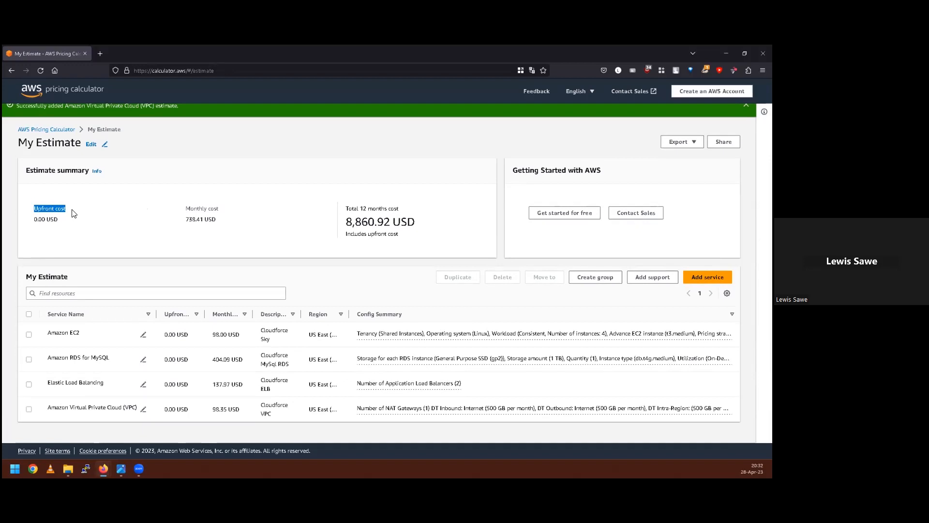
drag(185, 208, 235, 208)
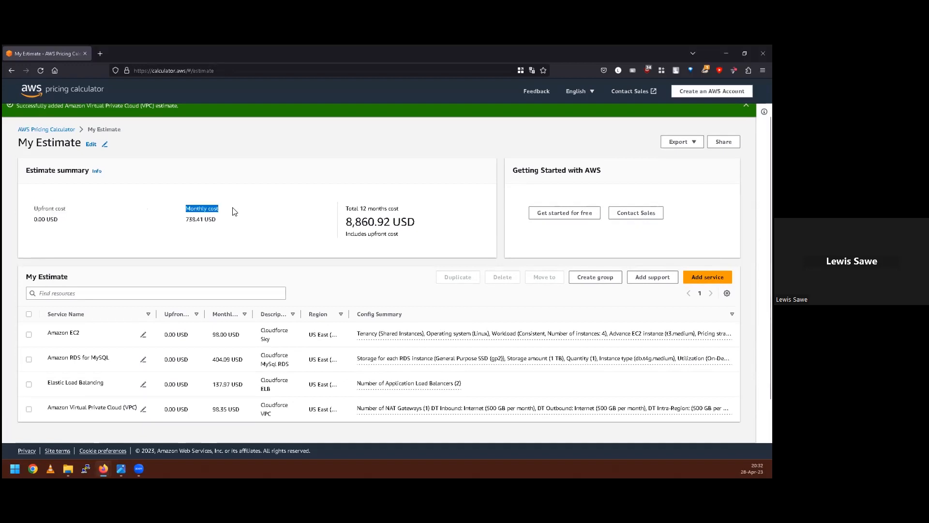
drag(345, 209, 415, 212)
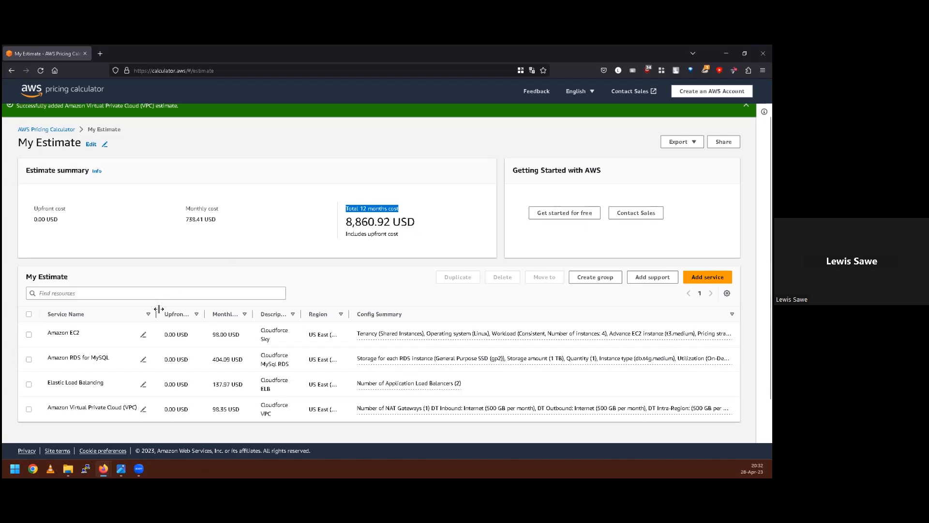
drag(47, 334, 112, 360)
drag(51, 383, 125, 407)
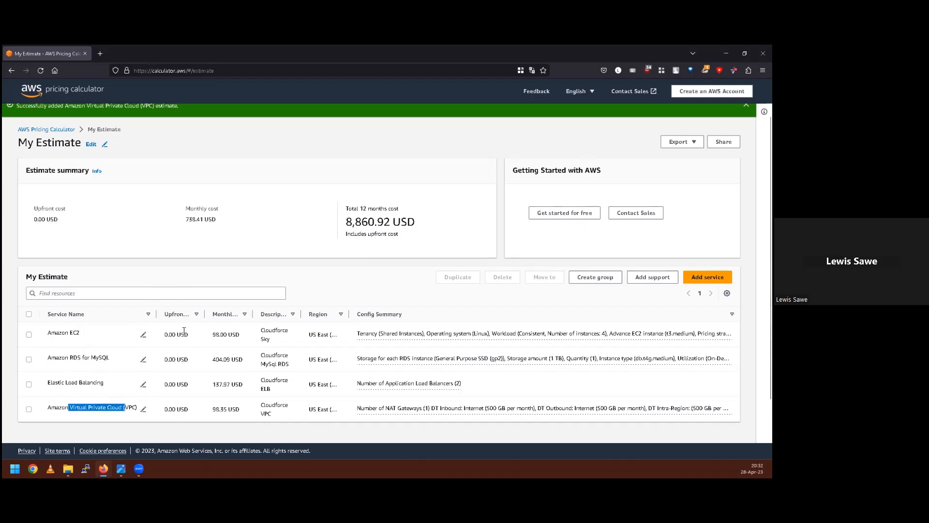
drag(168, 337, 185, 409)
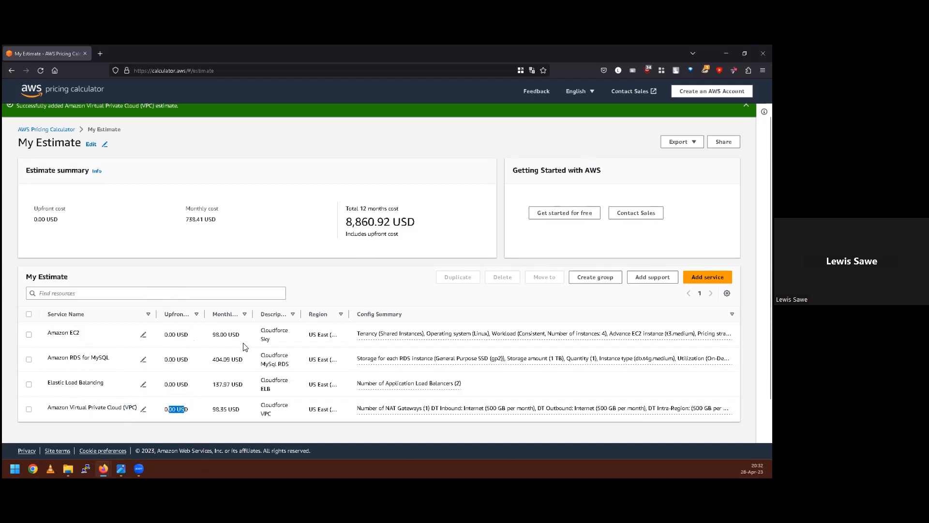
drag(214, 337, 244, 358)
click(214, 334)
drag(213, 385, 248, 411)
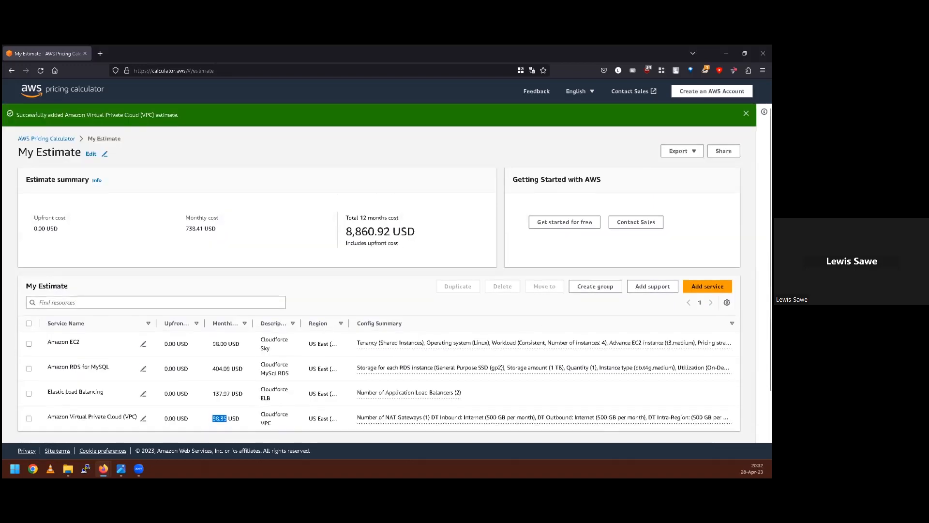
Export the estimate as a CSV file and open the downloaded file in Excel
click(681, 150)
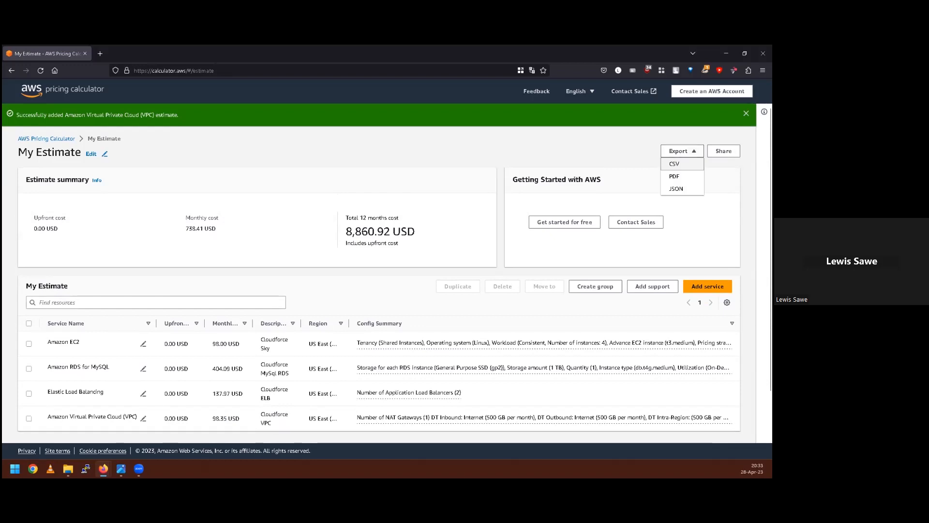
click(674, 164)
click(485, 313)
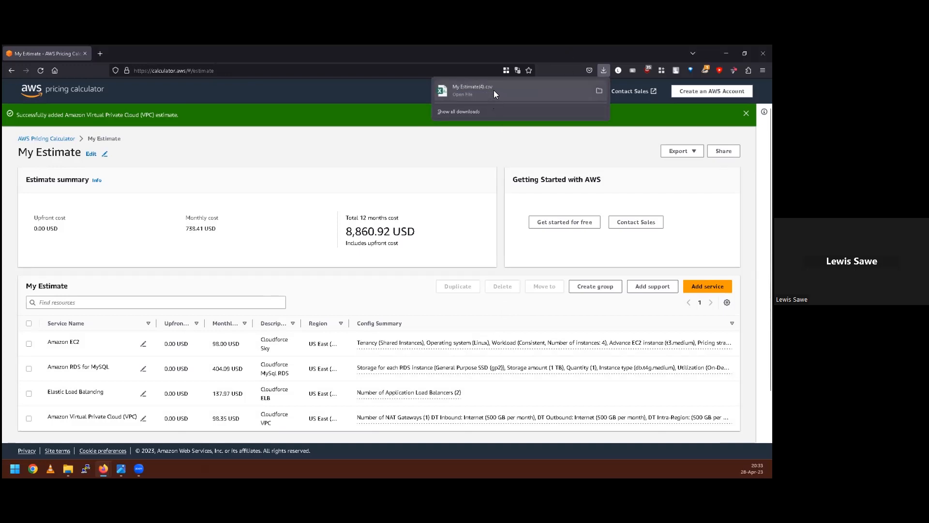
click(493, 91)
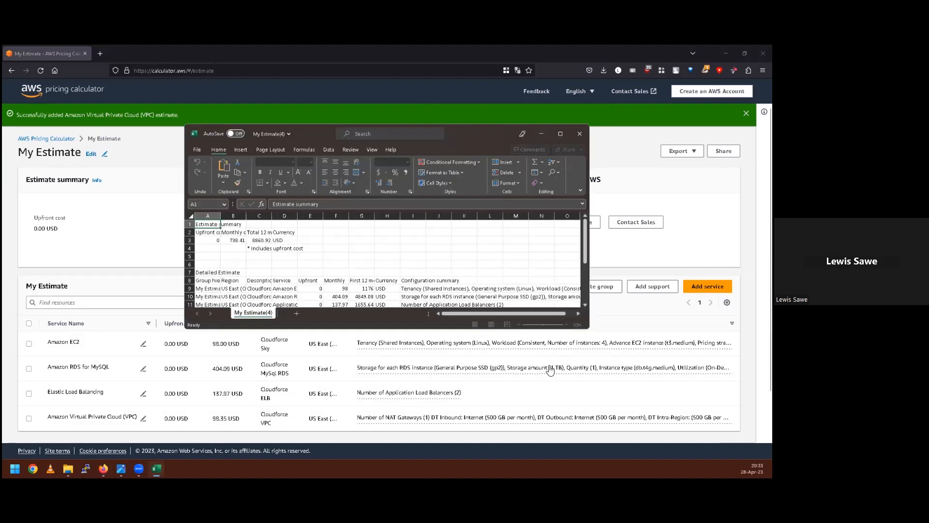
Maximize the exported estimate workbook and widen its columns to fit the service, cost and configuration texts
click(560, 135)
drag(38, 137, 171, 209)
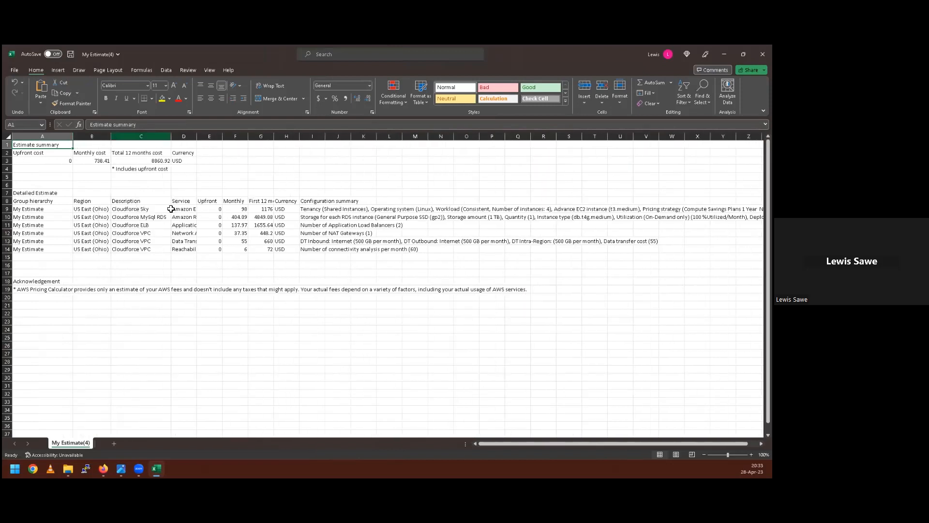
double_click(197, 137)
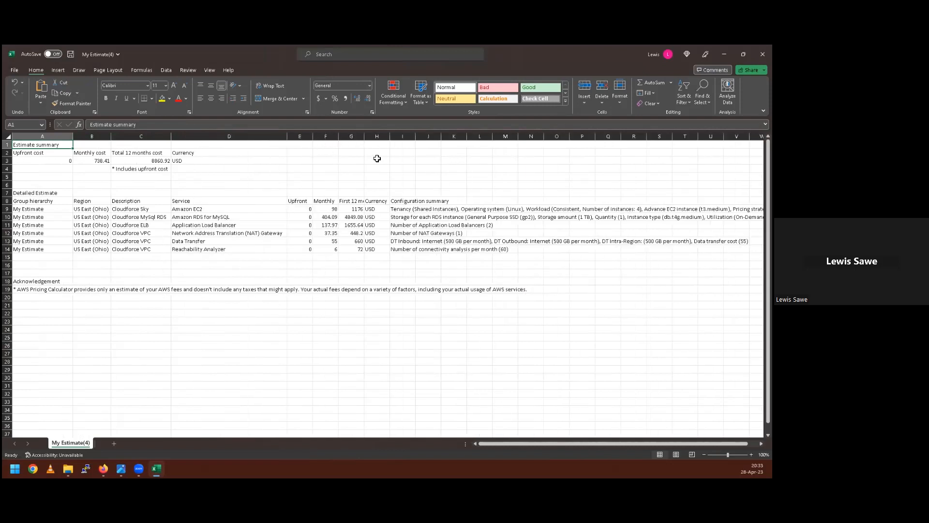
double_click(364, 136)
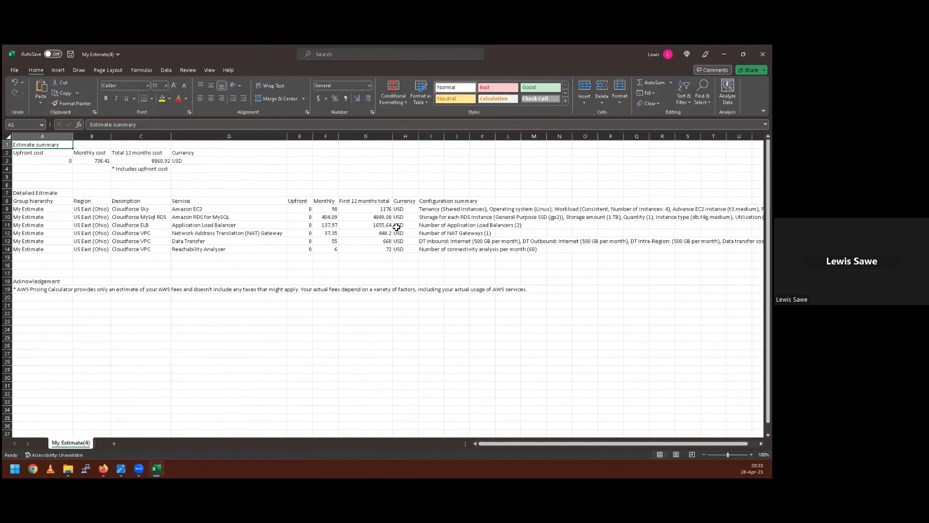
double_click(444, 137)
drag(502, 444, 468, 443)
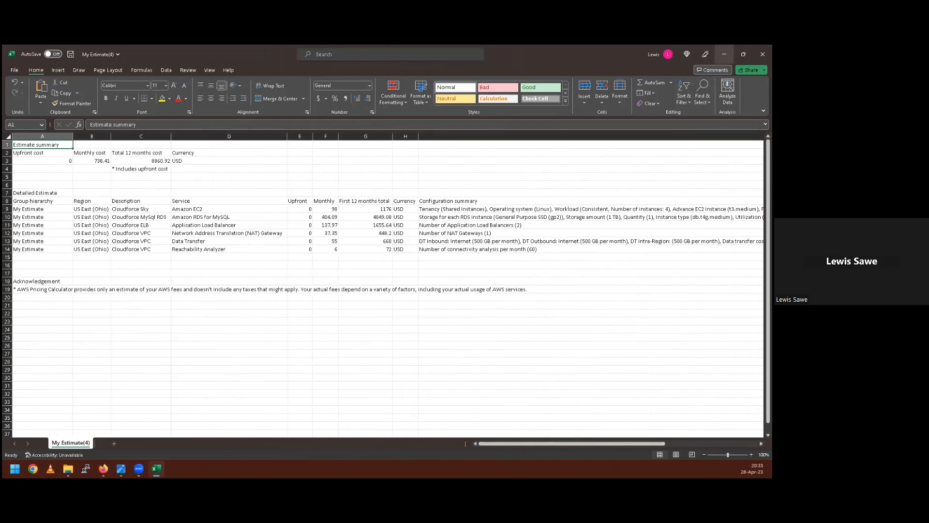
Return to the estimate in Firefox, review the PDF export in the print preview, and leave it without saving
click(724, 54)
click(682, 151)
click(677, 176)
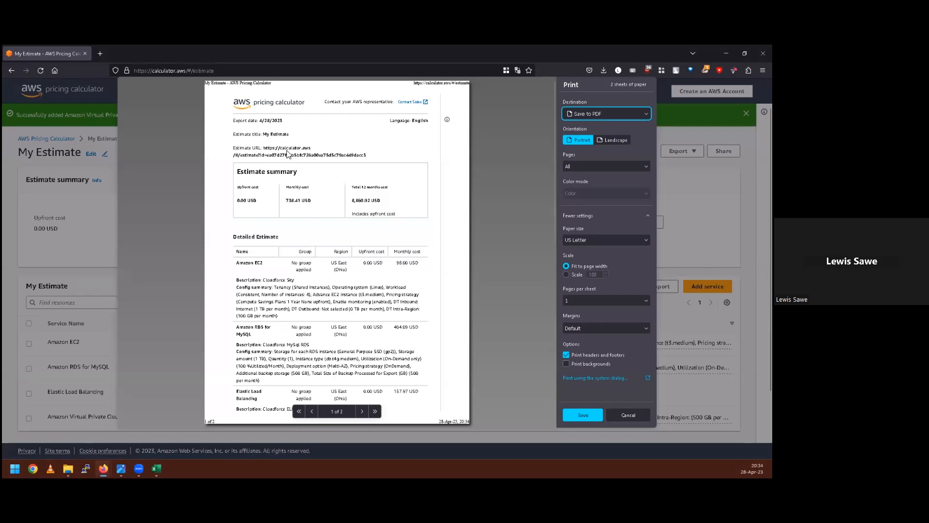
scroll(310, 231, down, 2)
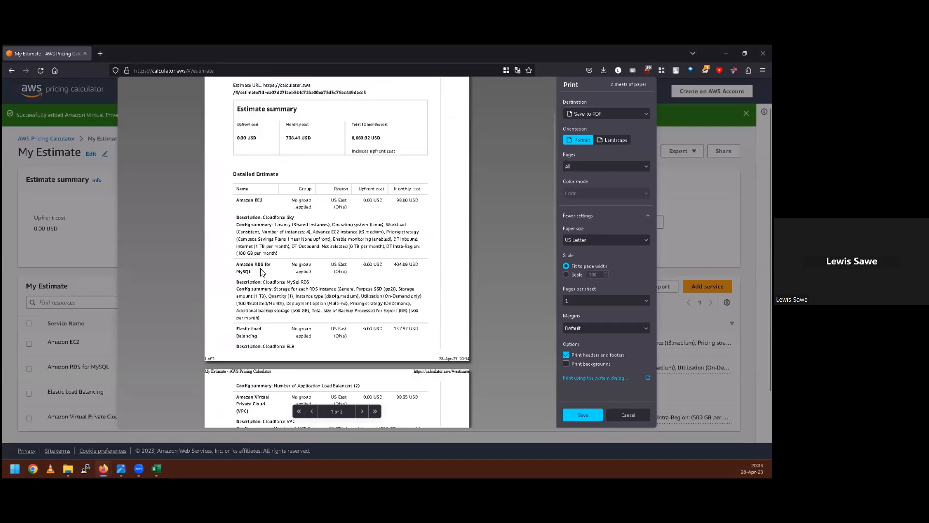
scroll(273, 310, down, 6)
scroll(293, 245, up, 4)
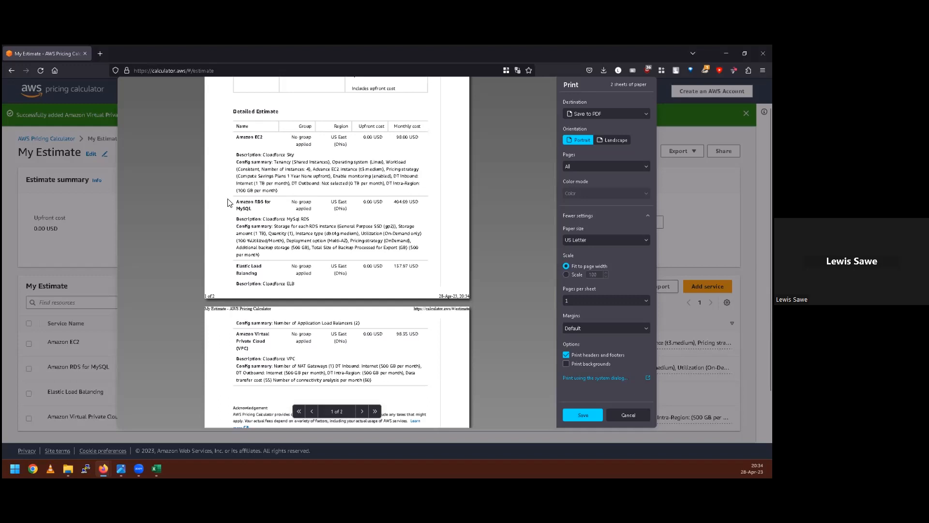
scroll(372, 210, up, 3)
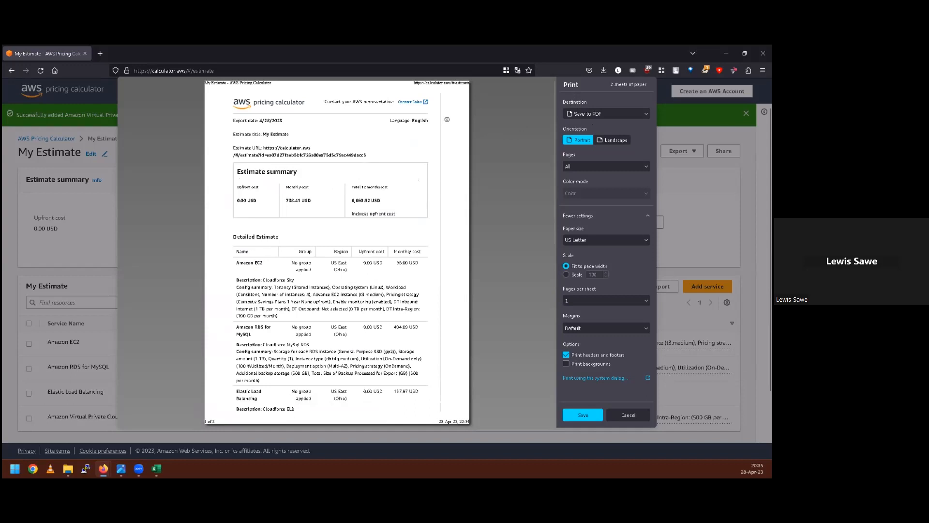
click(629, 415)
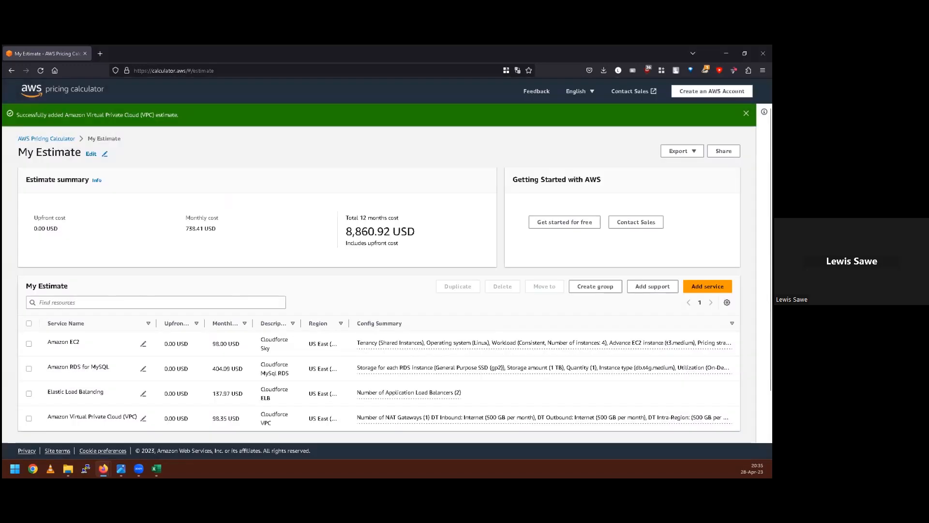
Export the estimate as a JSON file, opting not to show the public server acknowledgment again
click(682, 151)
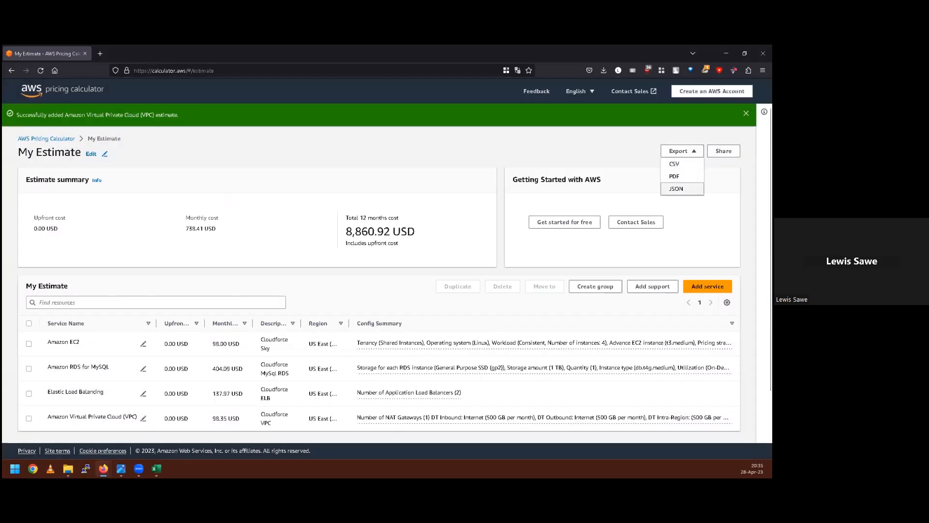
click(676, 189)
click(323, 267)
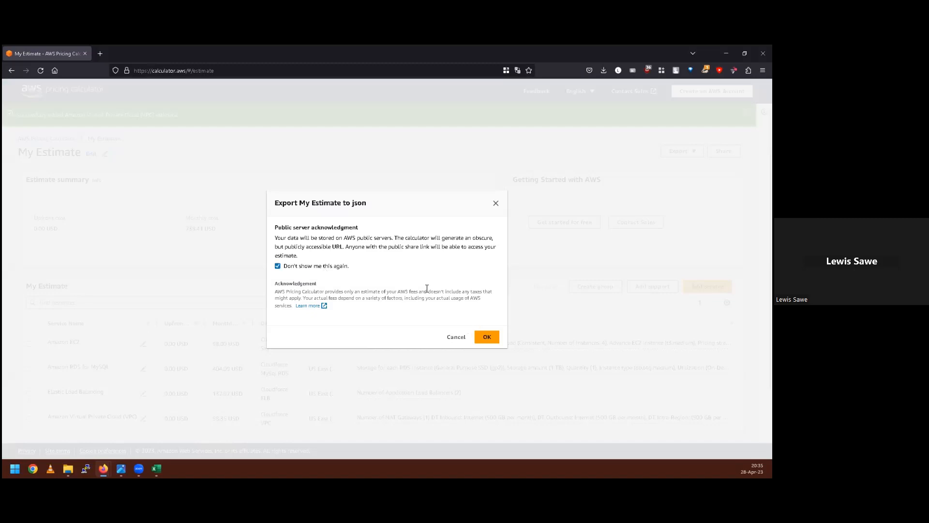
click(487, 338)
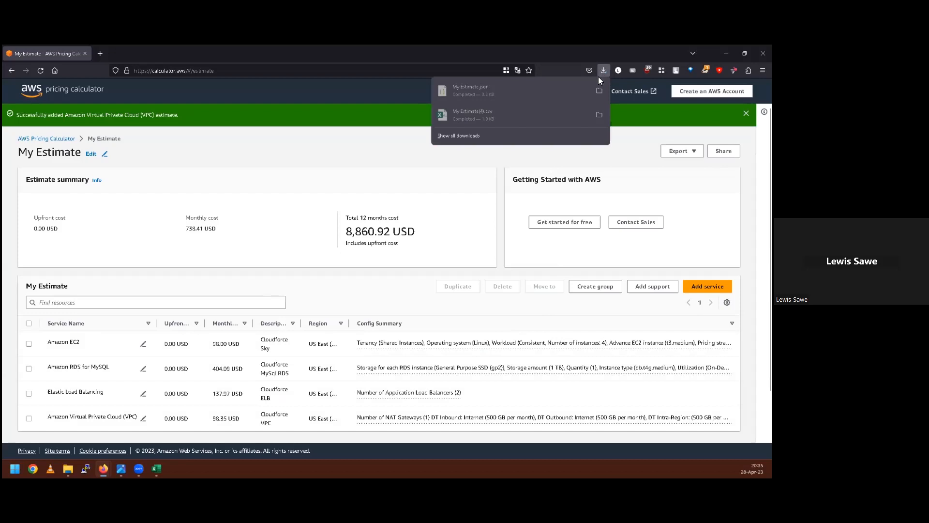
Open the downloaded My Estimate.json in Visual Studio Code, examine its costs, metadata and services, and return to Firefox
click(509, 93)
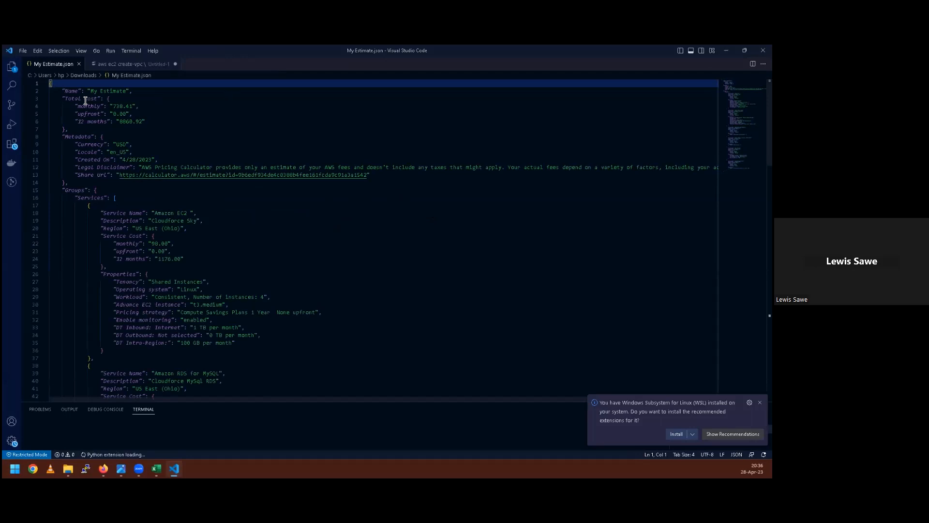
drag(84, 106, 122, 116)
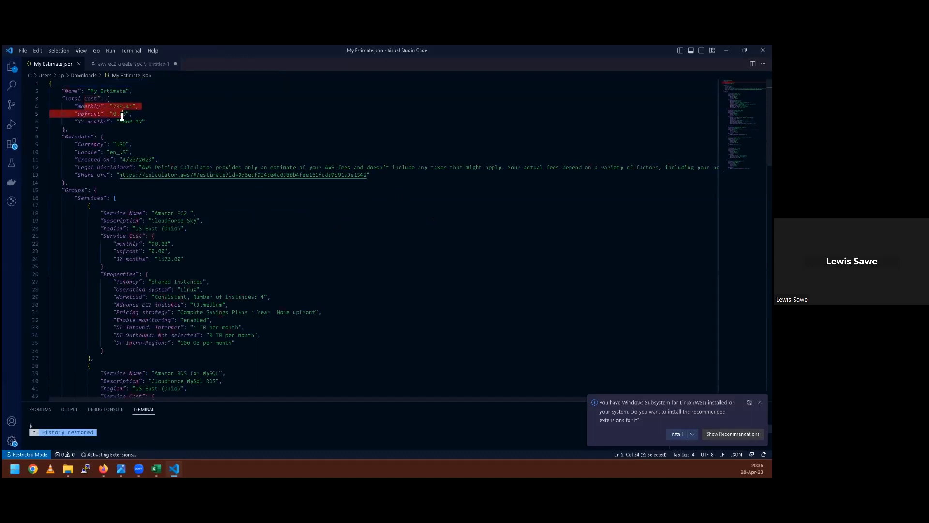
drag(91, 145, 132, 145)
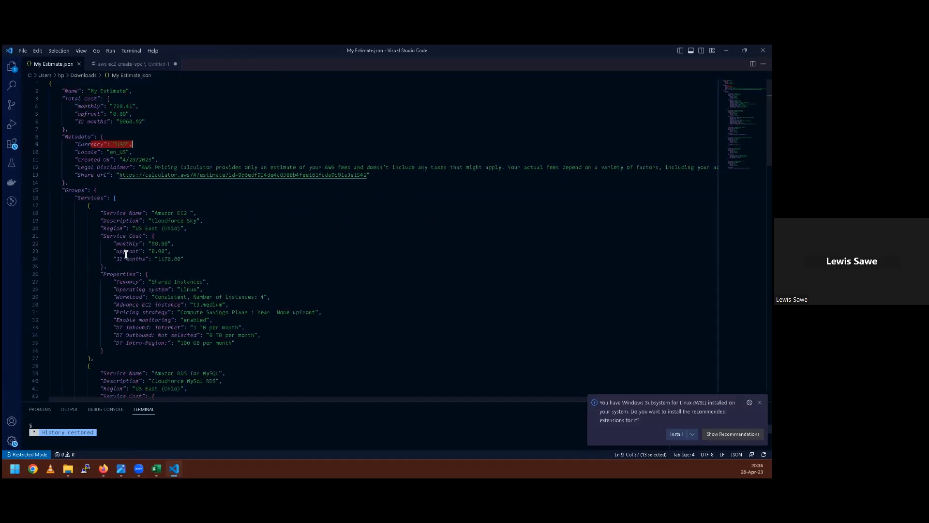
scroll(154, 299, down, 20)
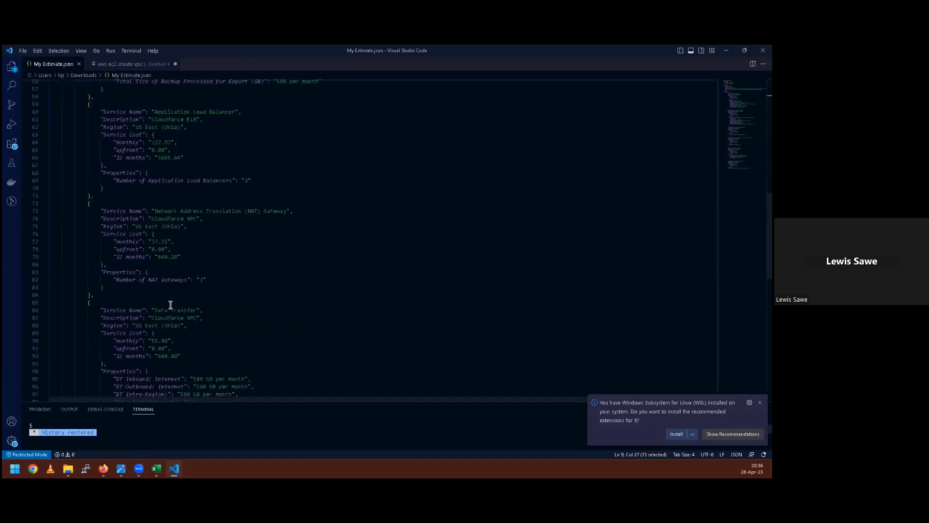
scroll(170, 305, up, 10)
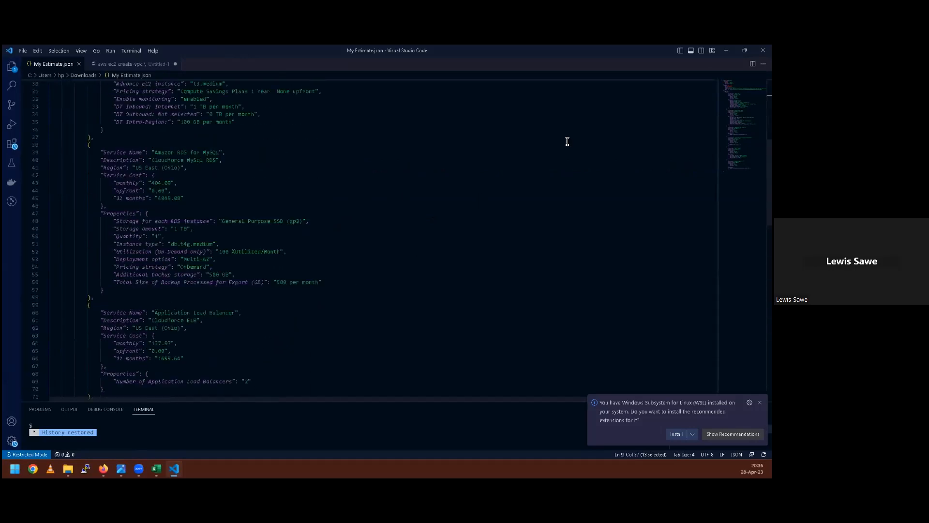
key(alt+Tab)
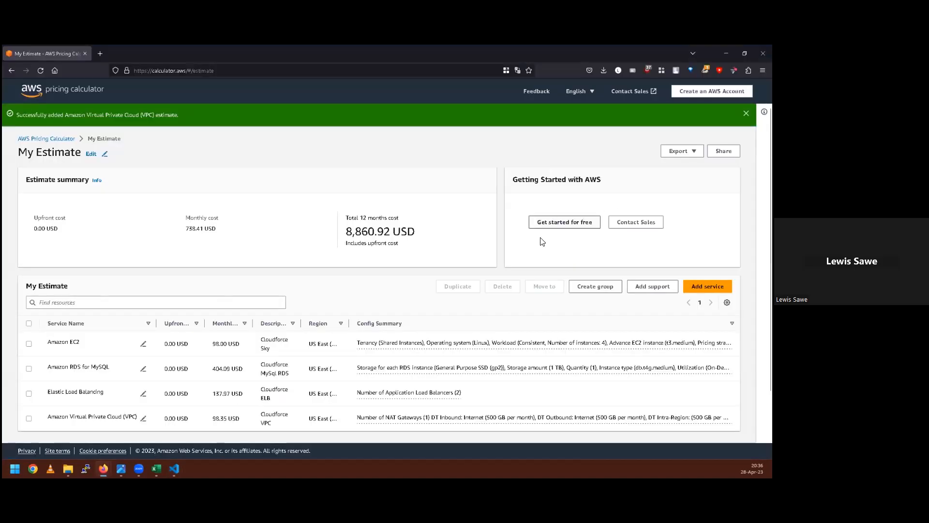
Share the estimate and copy its public link
click(724, 151)
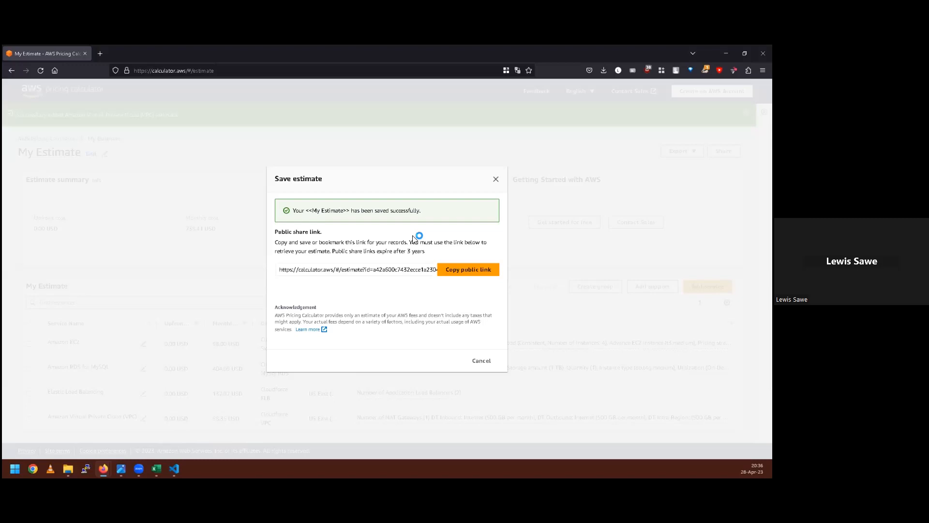
click(463, 270)
click(286, 130)
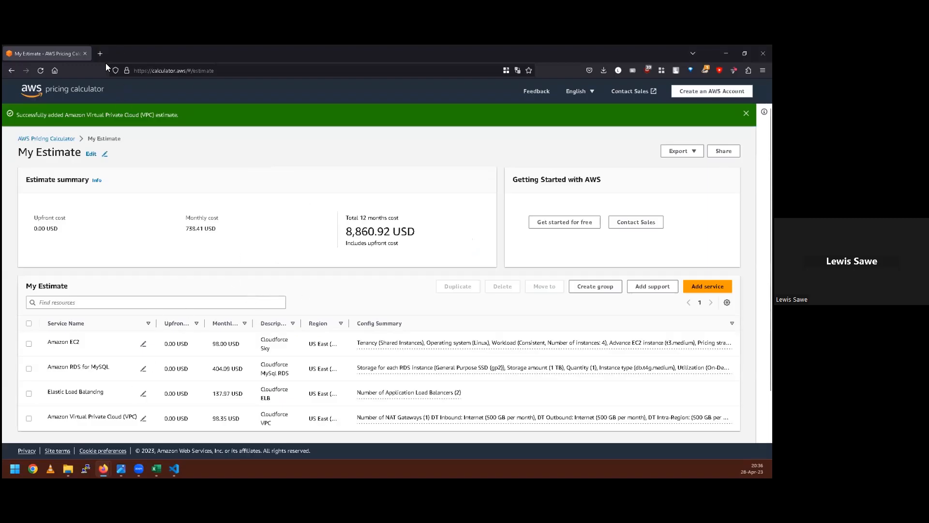
Open the copied public estimate link in a new browser tab
key(ctrl+t)
right_click(162, 68)
click(180, 141)
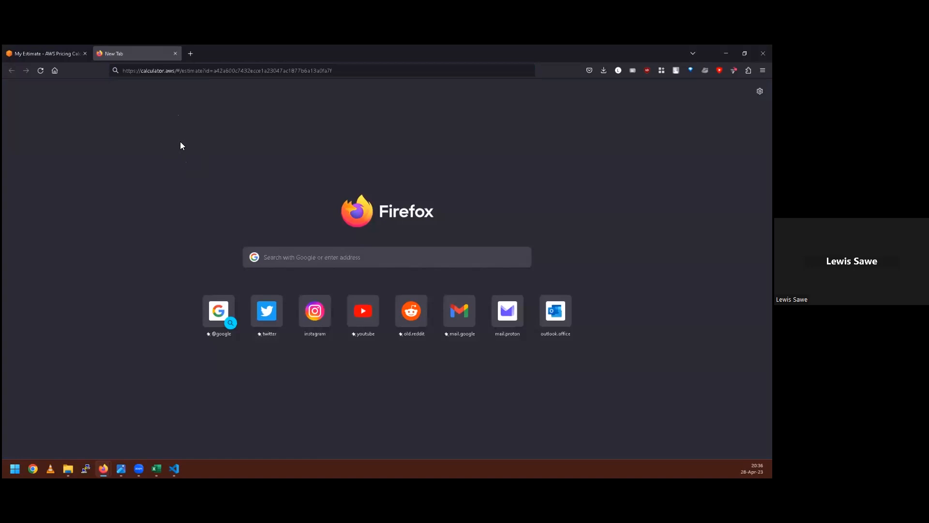